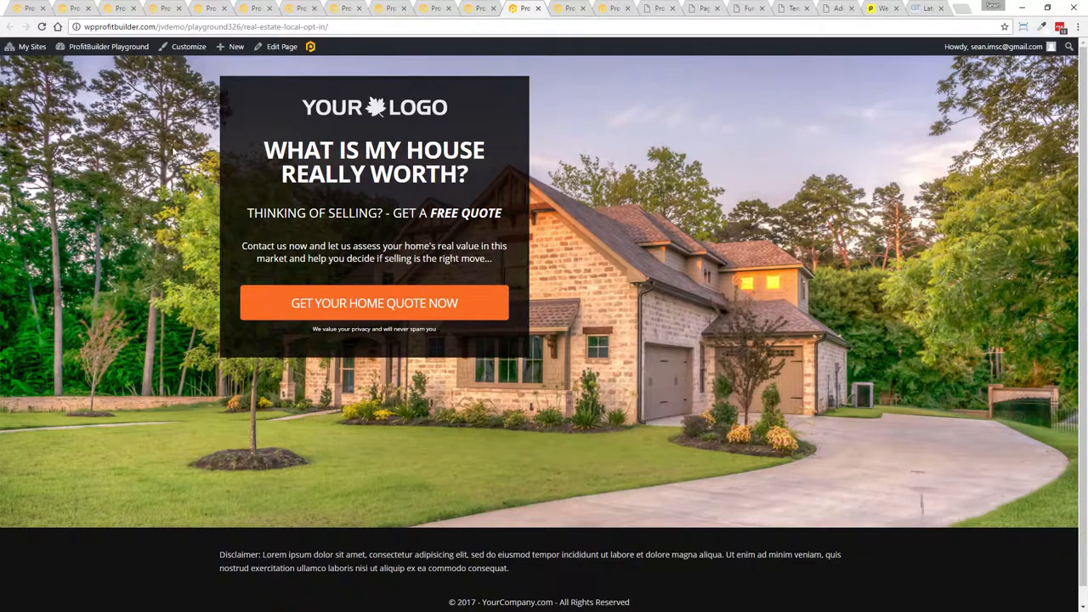
Step: Check the real-estate page's home quote opt-in popup and look over the restaurant landing homepage
click(409, 299)
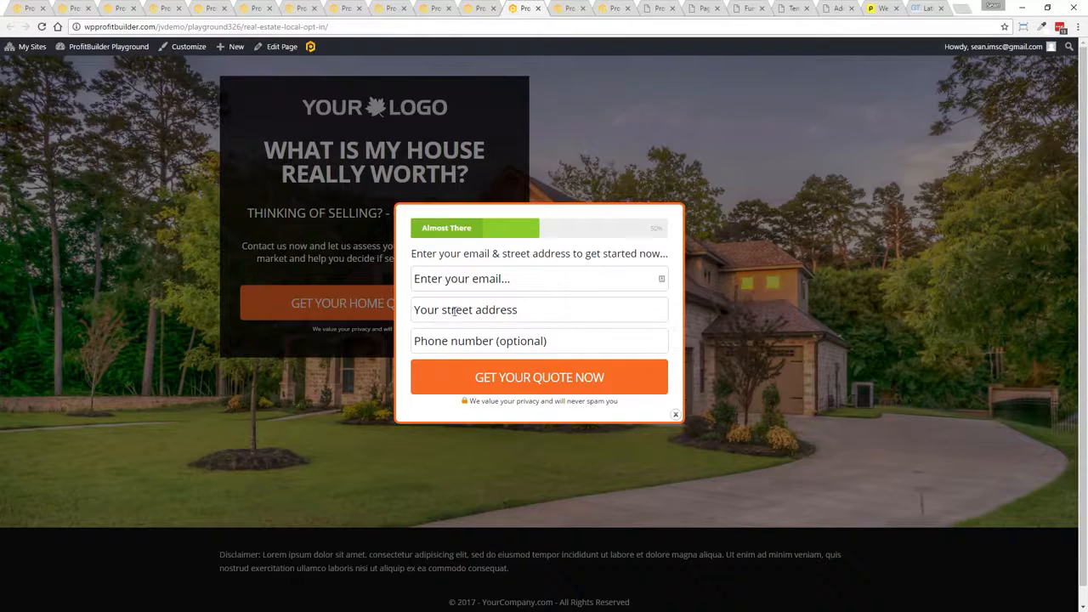
click(675, 415)
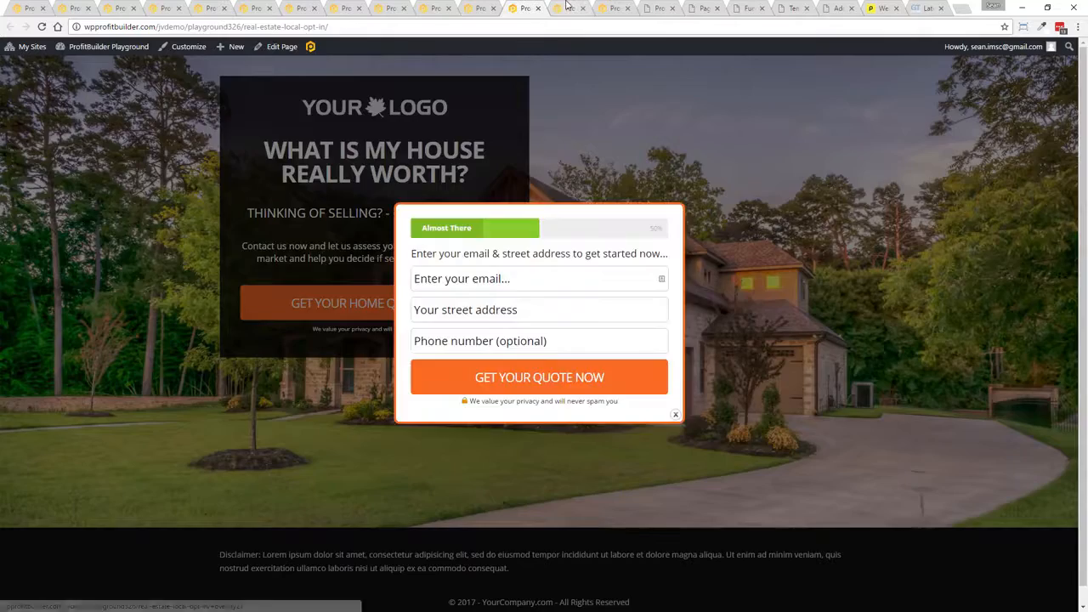
click(567, 8)
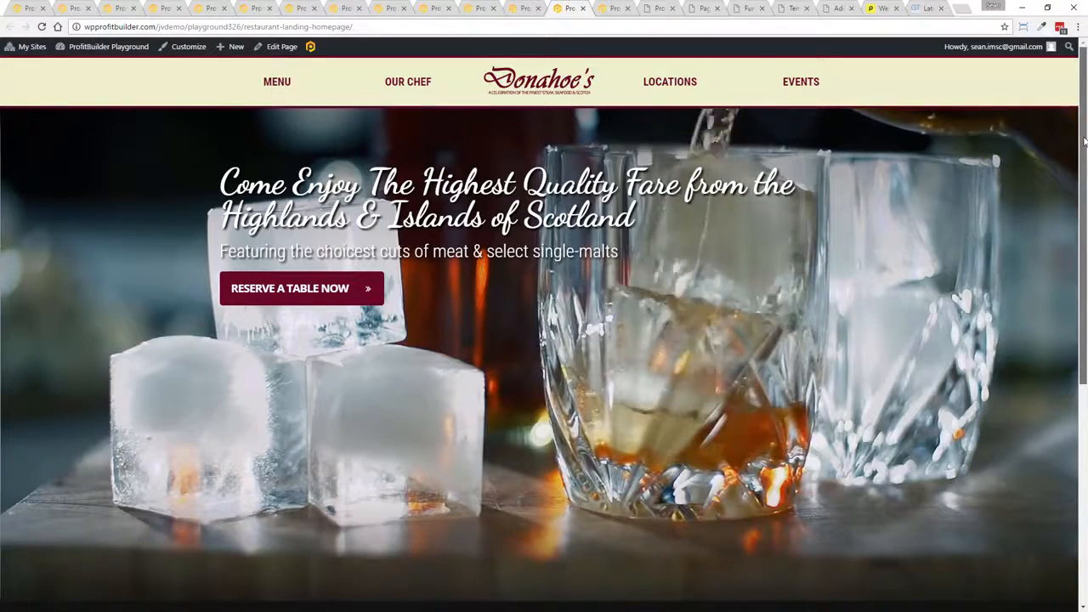
drag(1084, 141, 1071, 111)
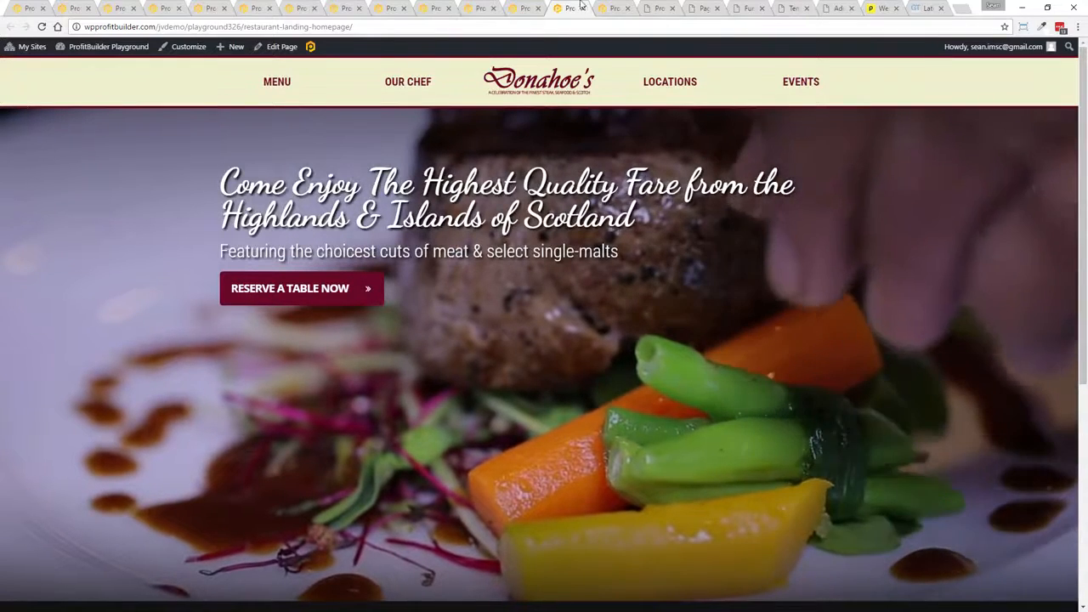
Step: View the streamline video webinar page, open its registration popup and dismiss it
click(603, 6)
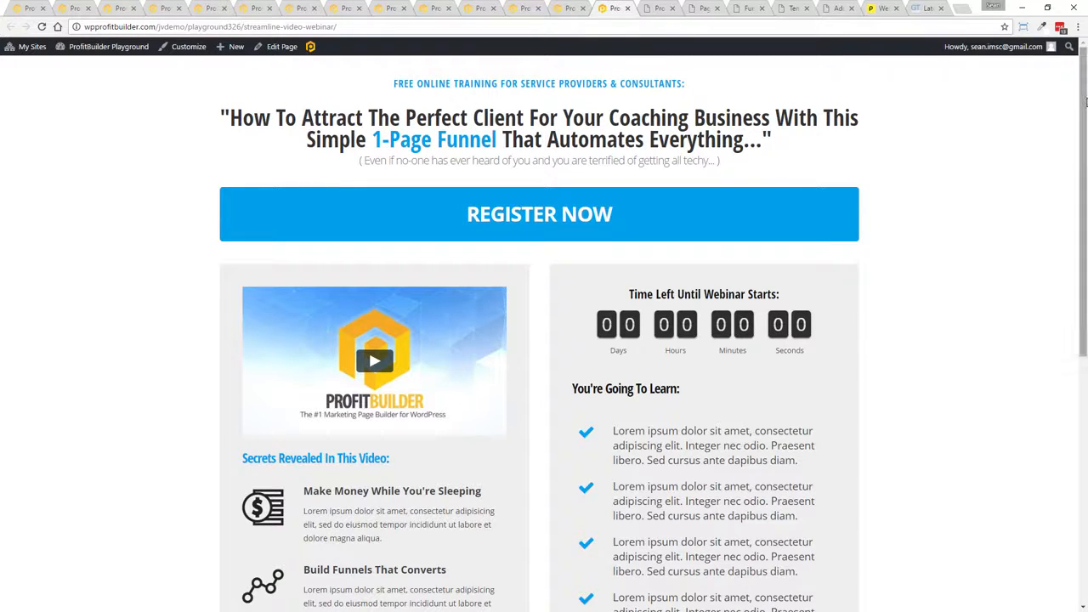
mouse_move(1085, 102)
mouse_down()
mouse_move(1085, 396)
mouse_move(1085, 107)
mouse_up()
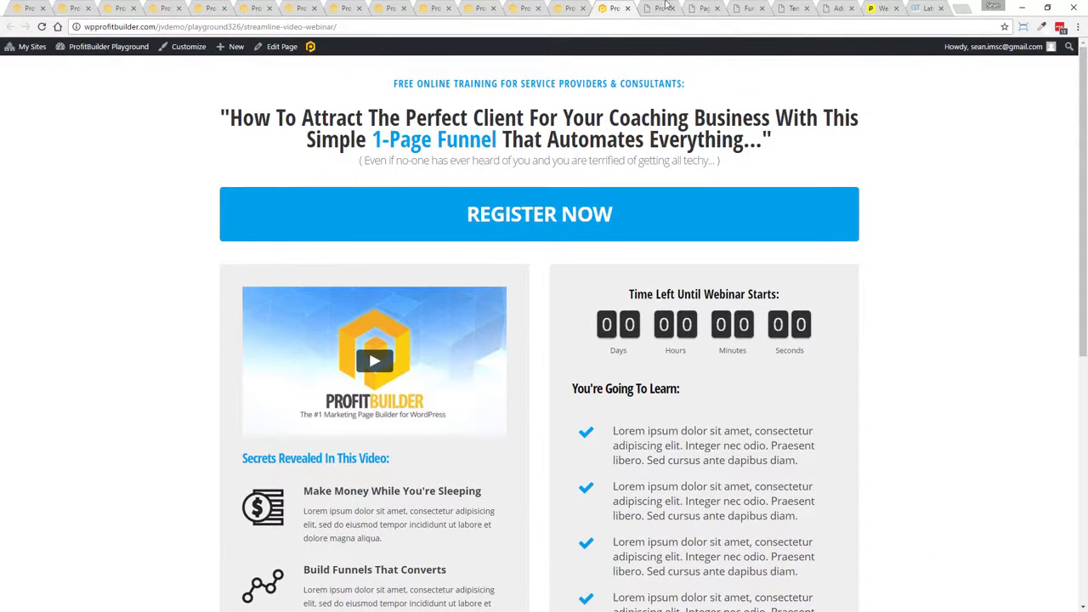
click(498, 213)
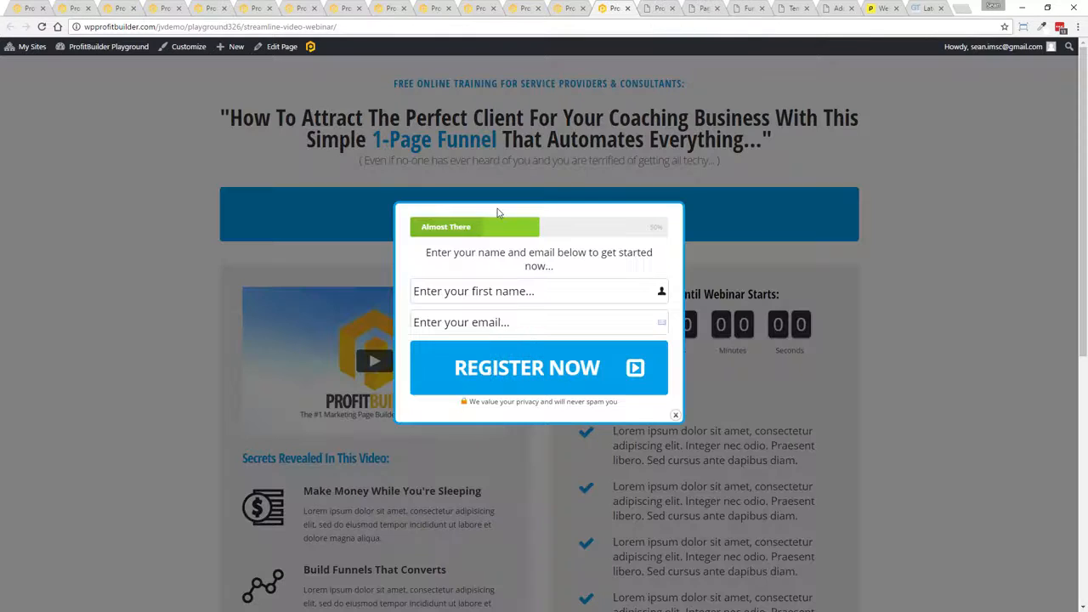
click(677, 415)
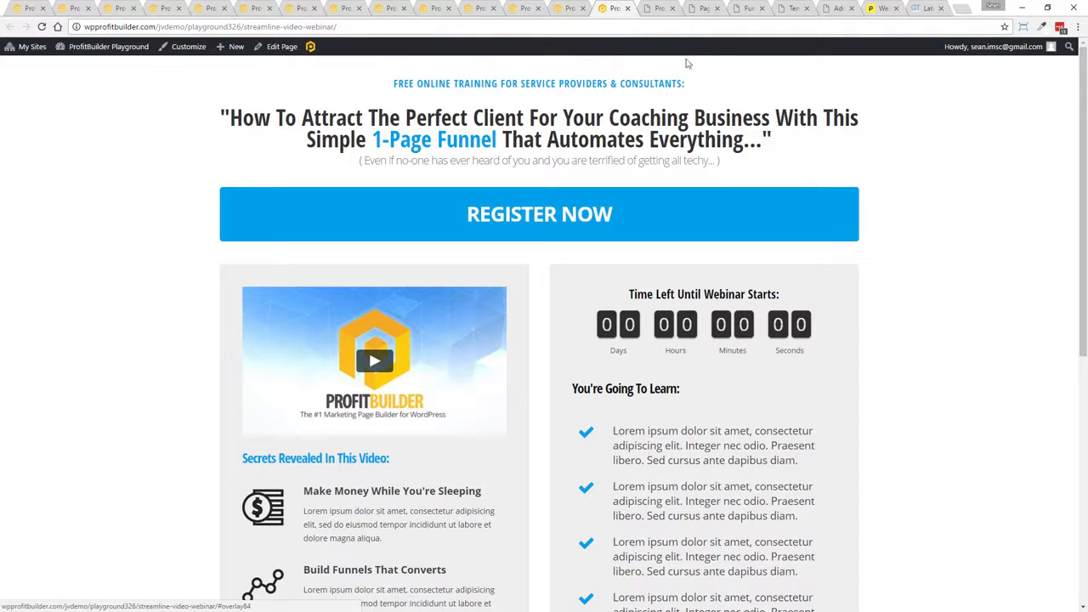
Step: Switch to the master class page in the page builder and add a Button shortcode to the empty column
click(668, 7)
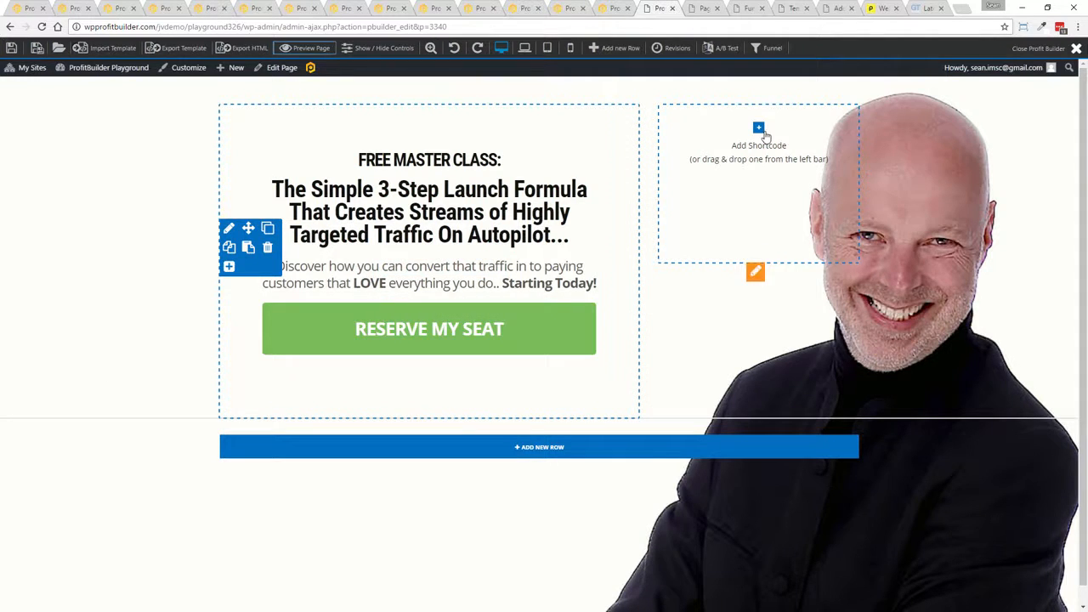
click(746, 258)
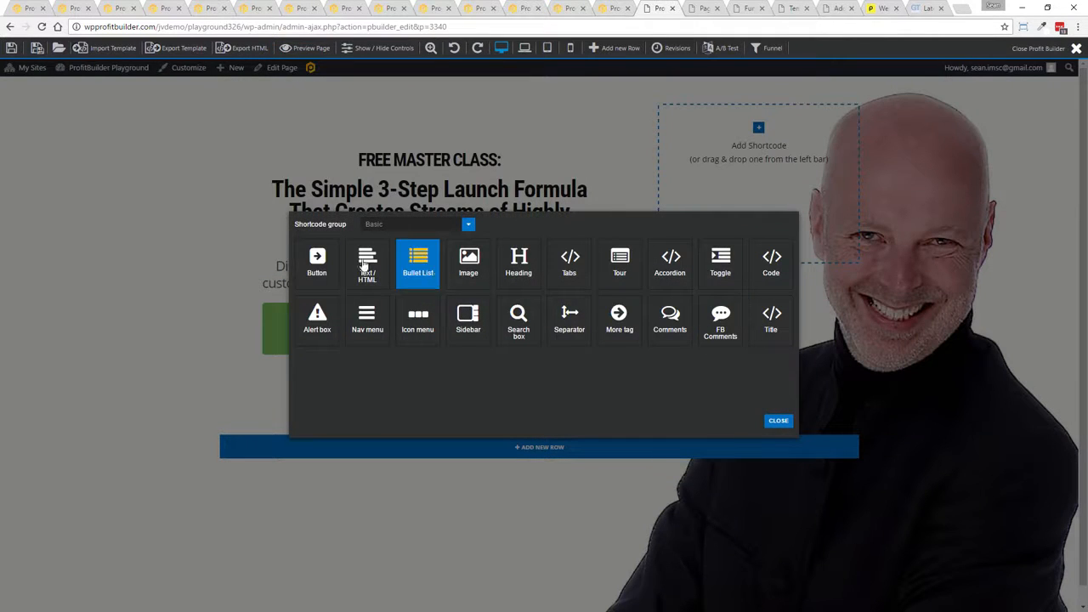
click(319, 262)
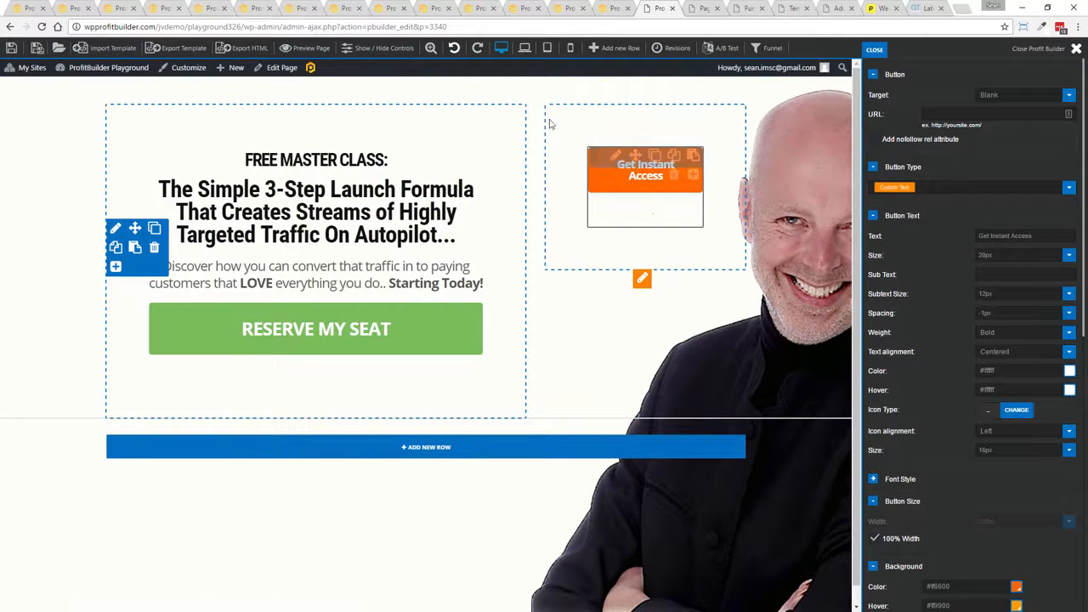
Step: Add an Image shortcode below the button and move it above the "FREE MASTER CLASS:" heading
click(692, 176)
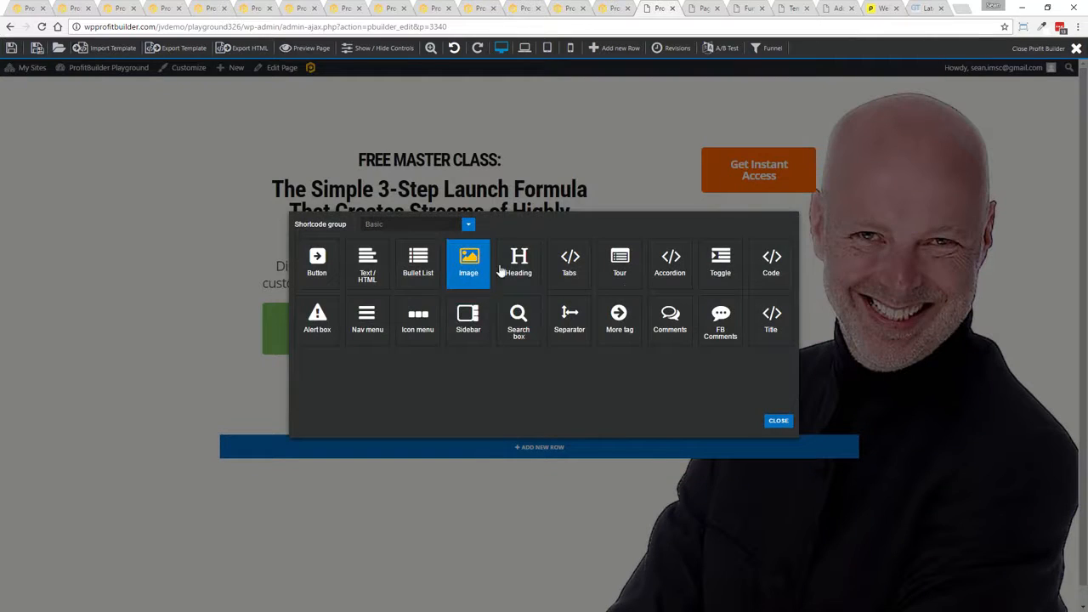
click(476, 266)
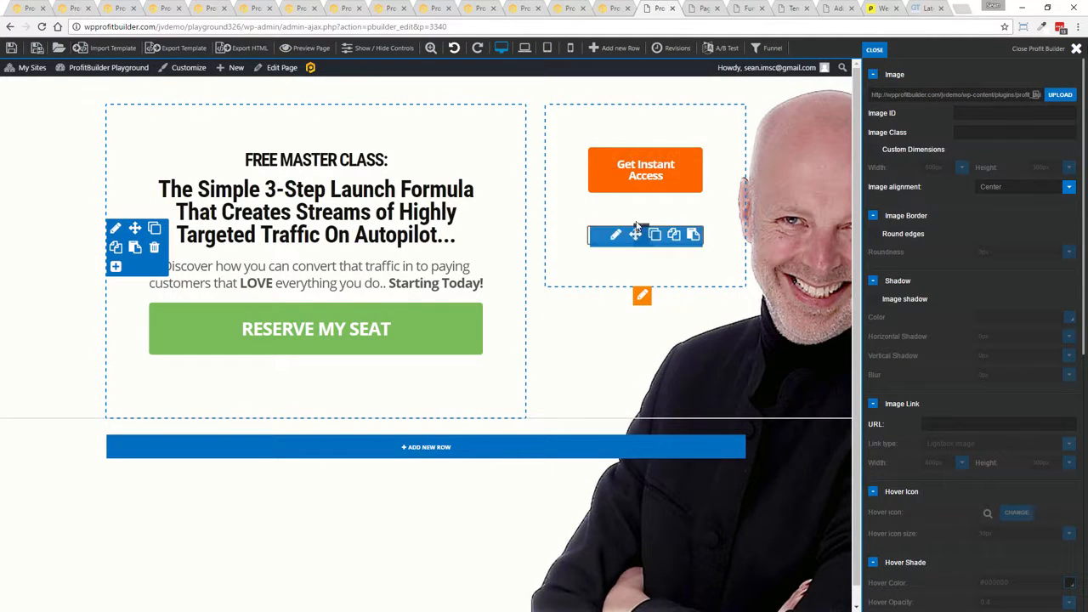
drag(635, 235, 262, 147)
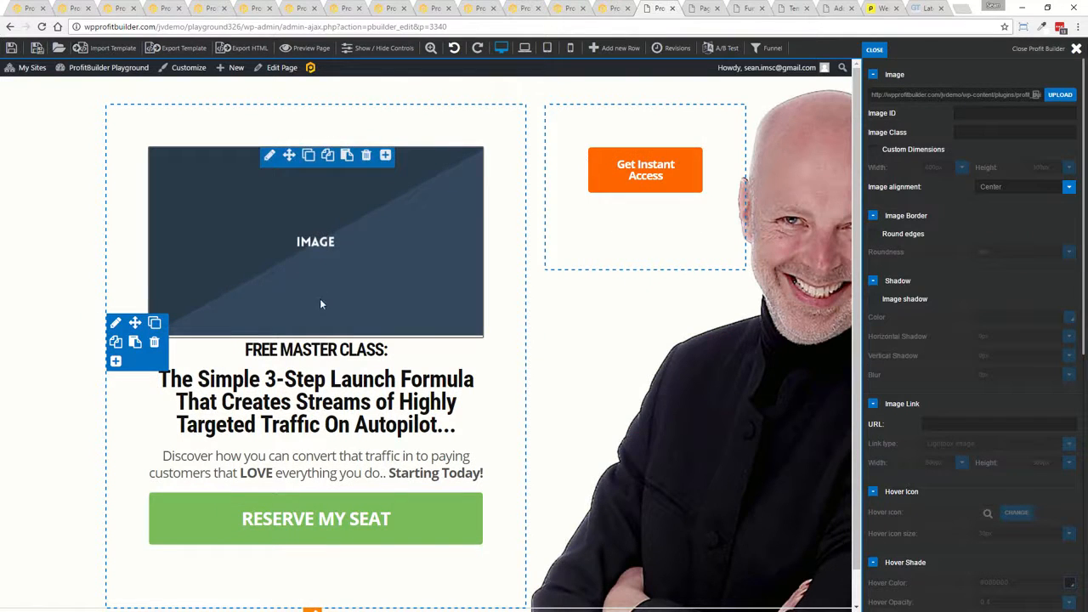
Step: Delete the "Get Instant Access" button from the narrow column
mouse_move(626, 178)
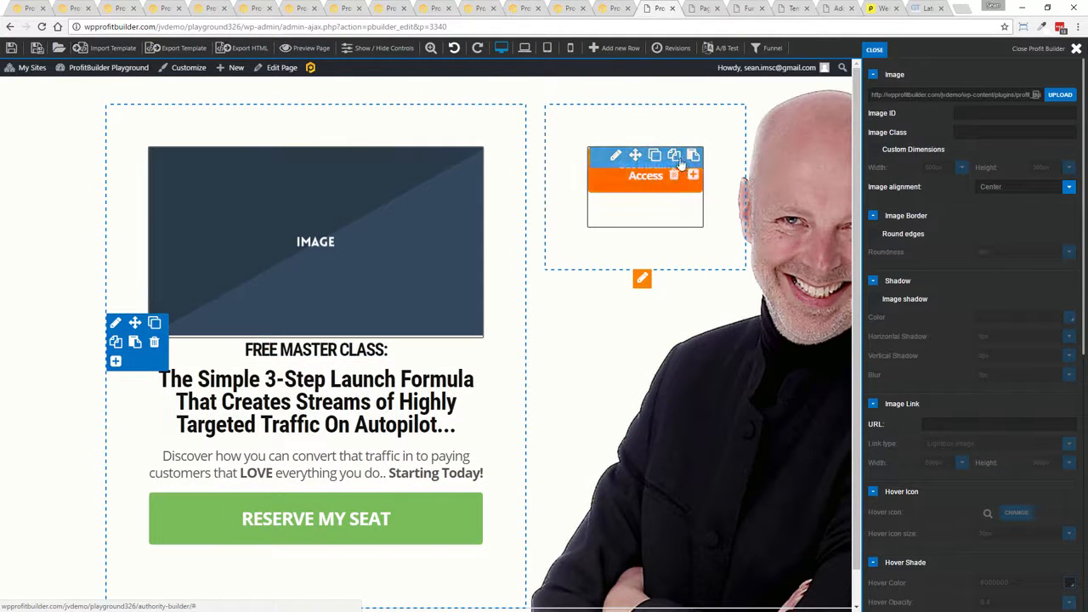
click(674, 176)
click(589, 92)
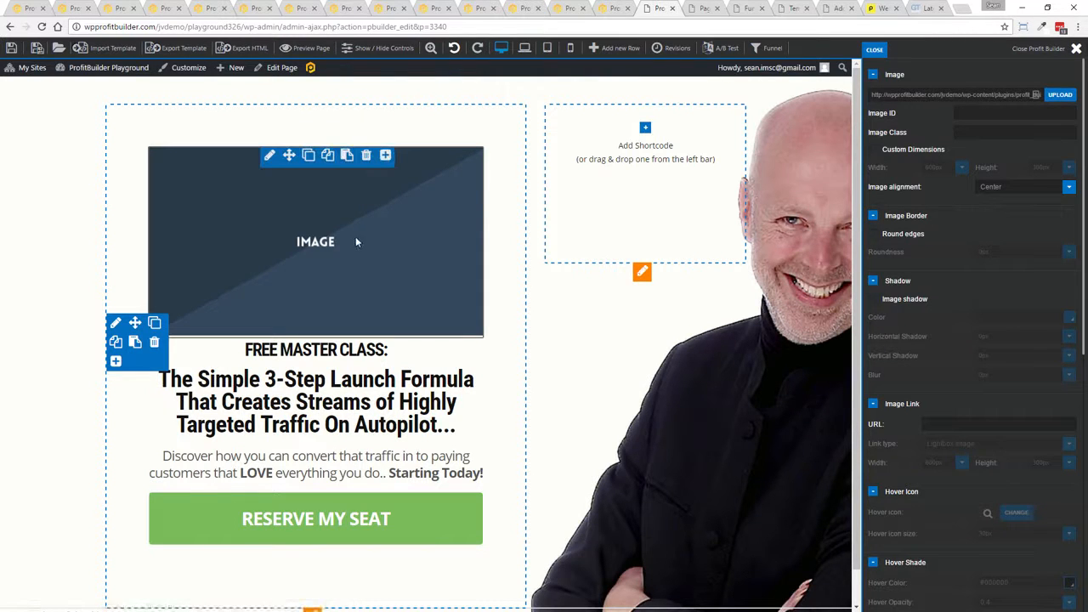
Step: Browse the available shortcodes in the Link Lists Elements group and in the All group
click(385, 157)
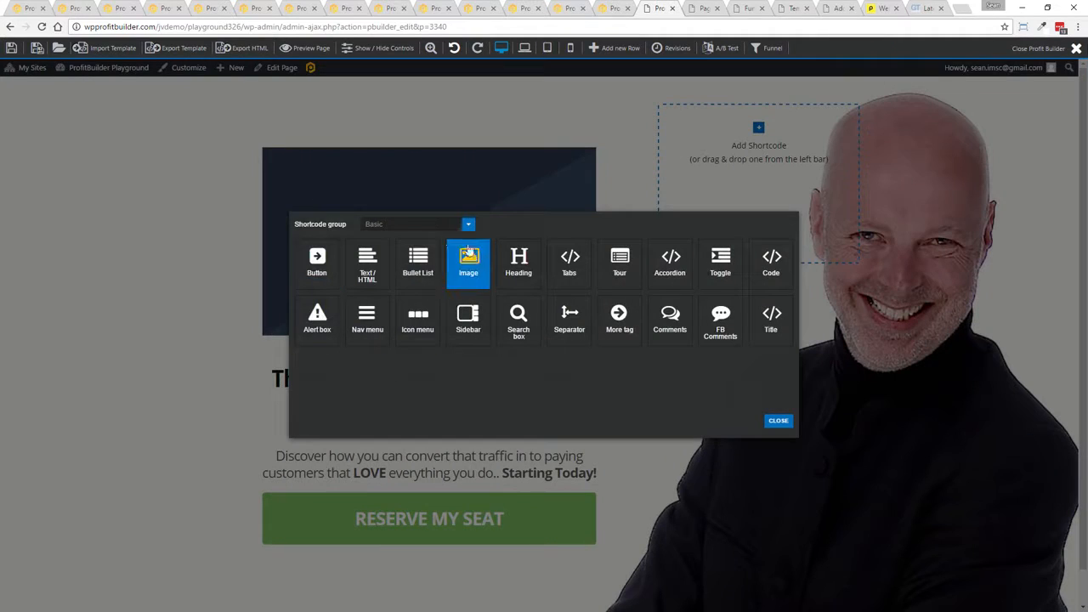
click(456, 225)
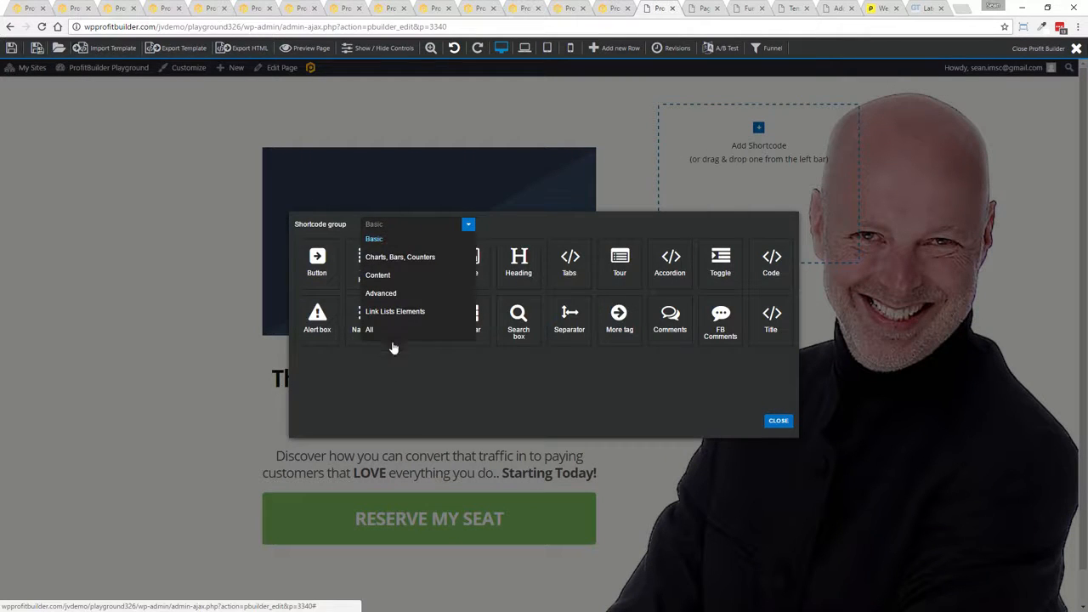
click(379, 316)
click(468, 225)
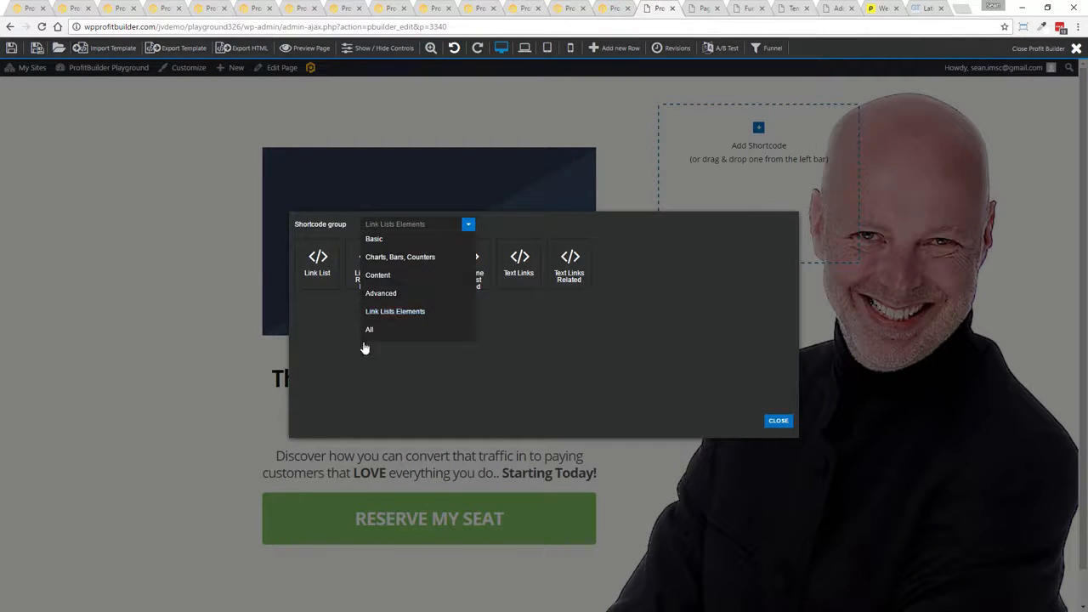
click(379, 330)
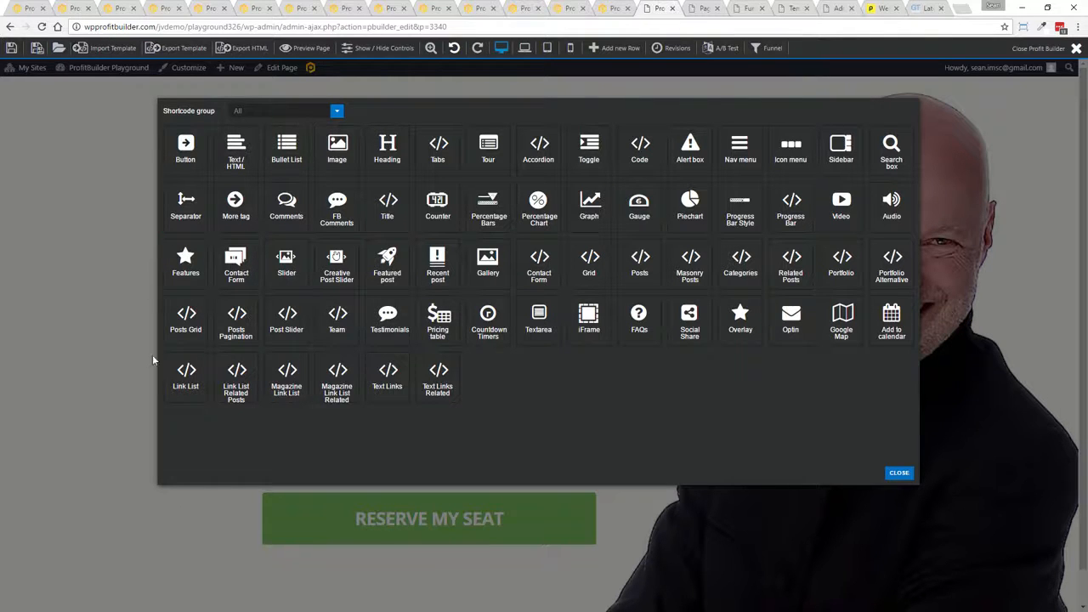
Step: Add a Video shortcode from the Content group and move it above the image placeholder
click(336, 111)
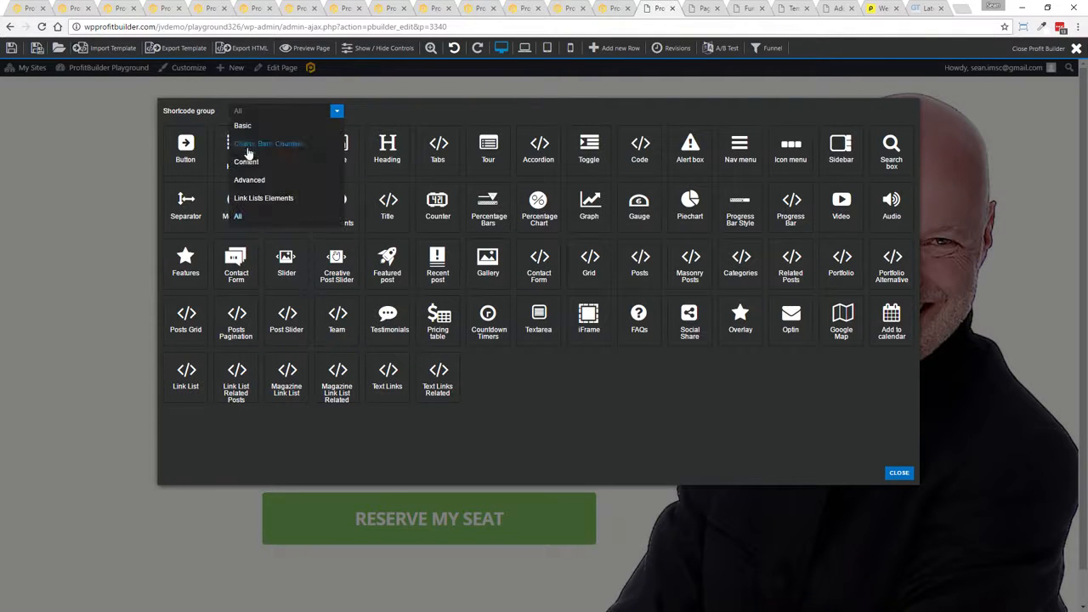
click(245, 162)
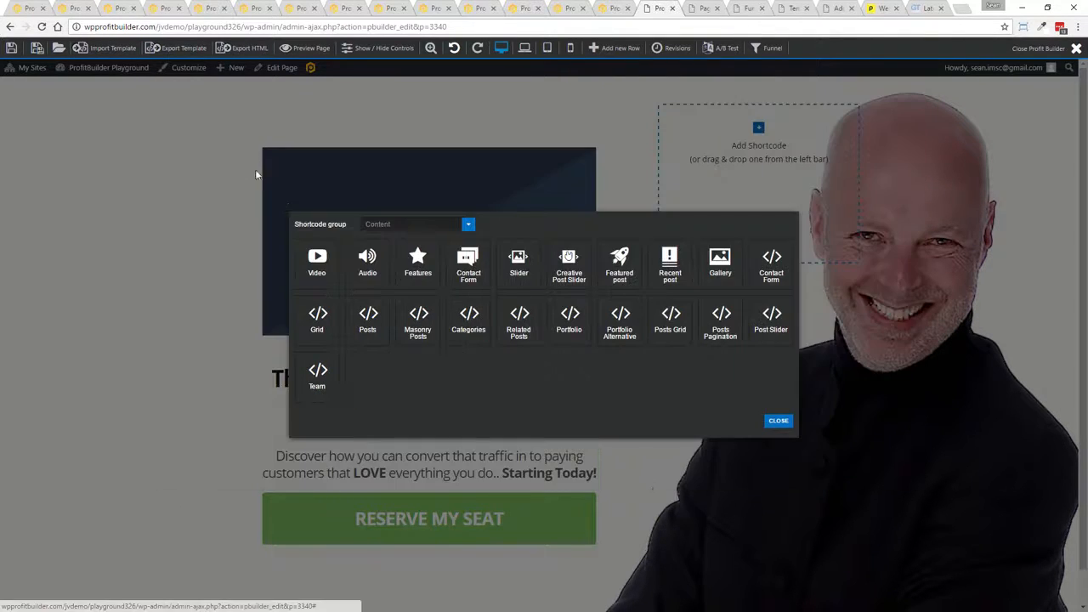
click(317, 264)
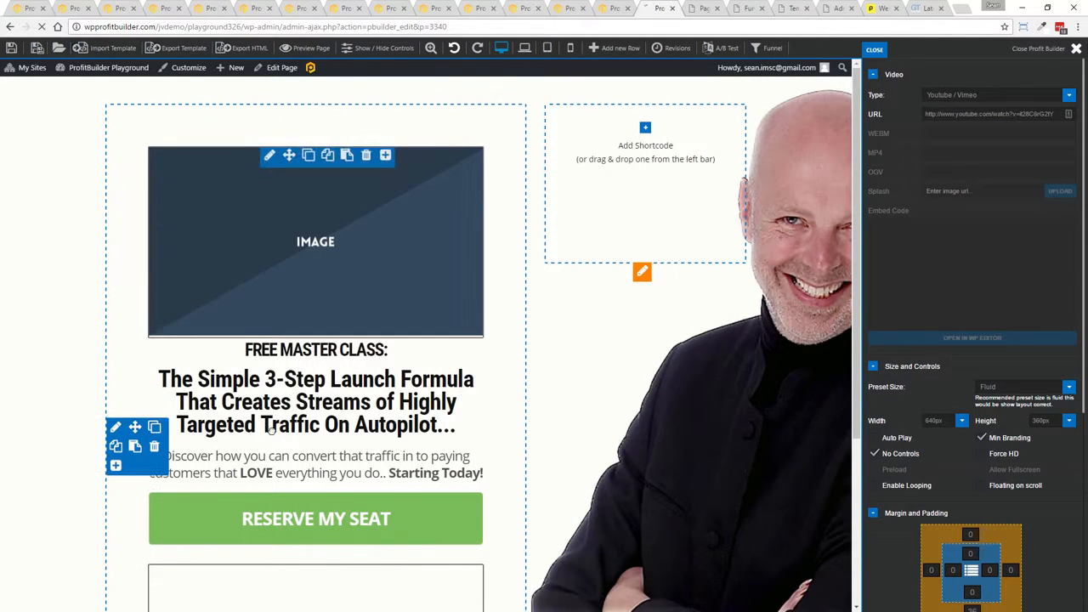
drag(293, 362, 296, 178)
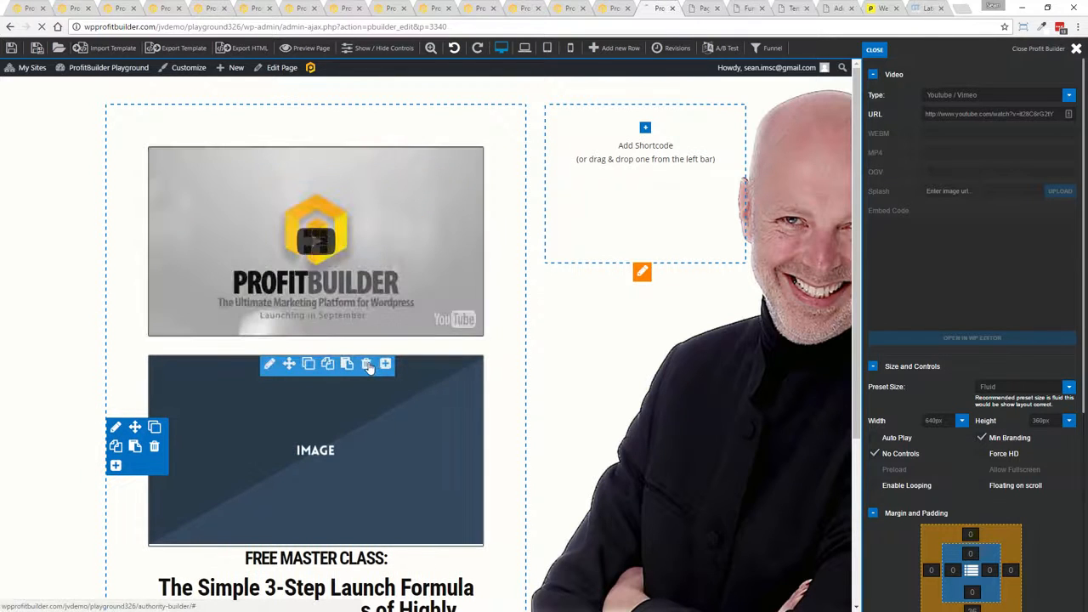
Step: Delete the image placeholder and the video from the headline column
click(368, 366)
click(586, 107)
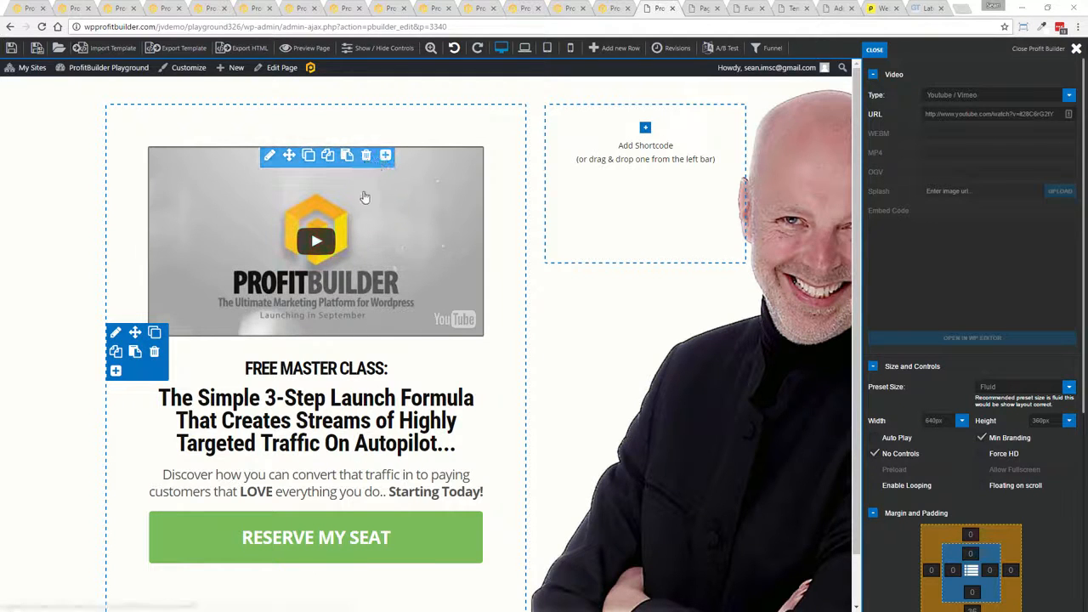
click(366, 156)
click(590, 108)
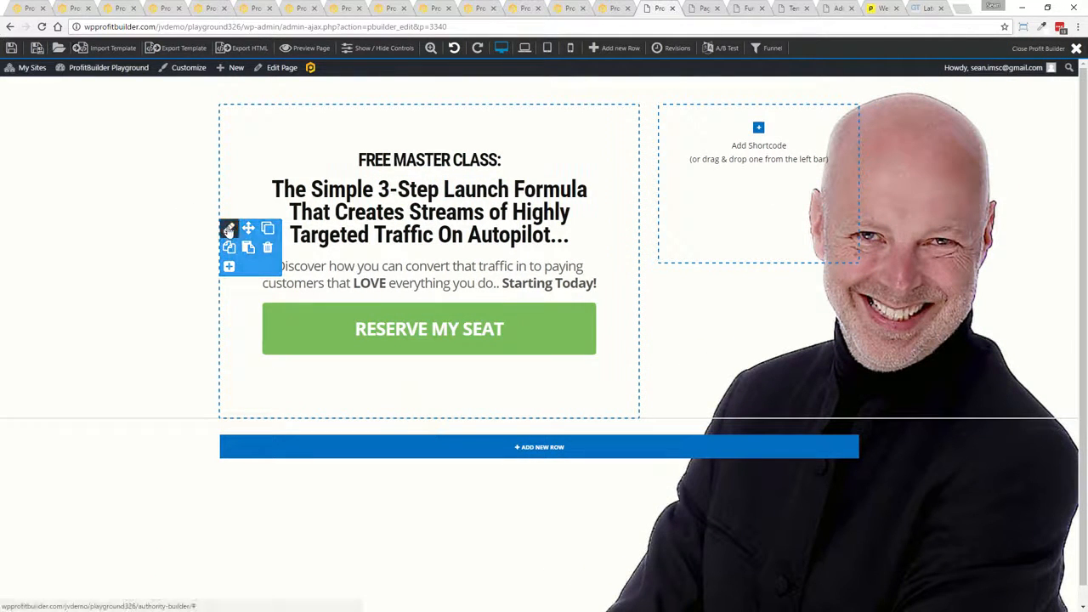
Step: Inspect the settings of the "The Simple 3-Step Launch Formula" heading and view its text in the WP editor without editing it
click(381, 187)
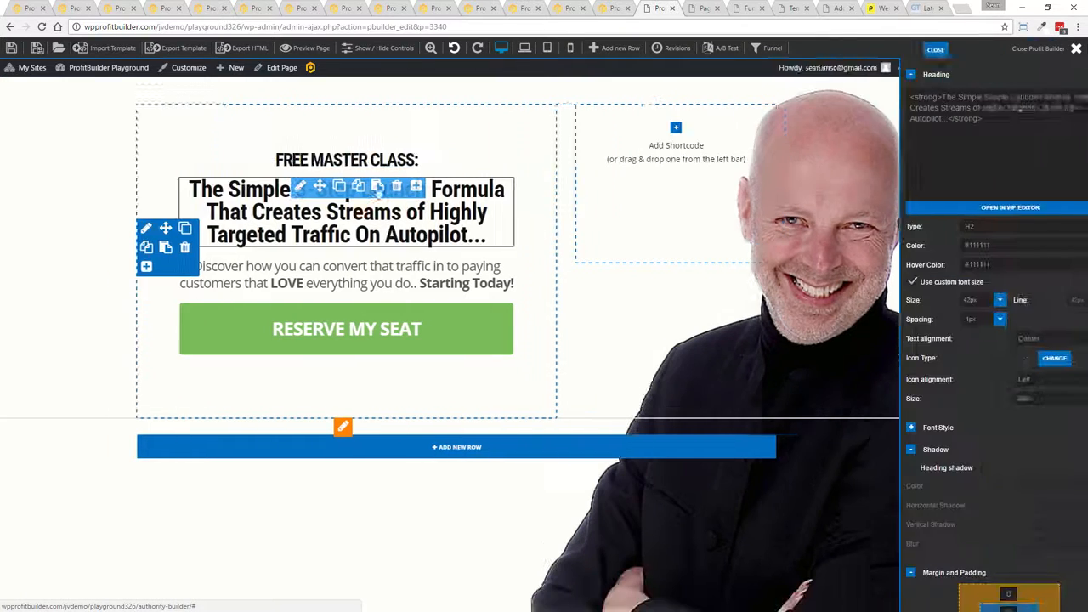
click(950, 210)
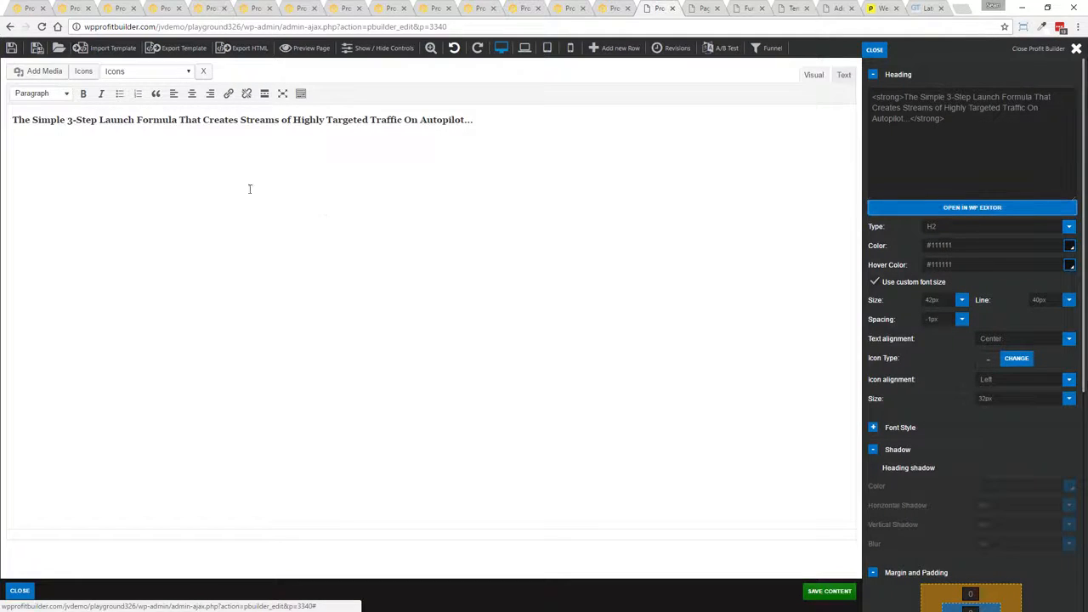
click(19, 590)
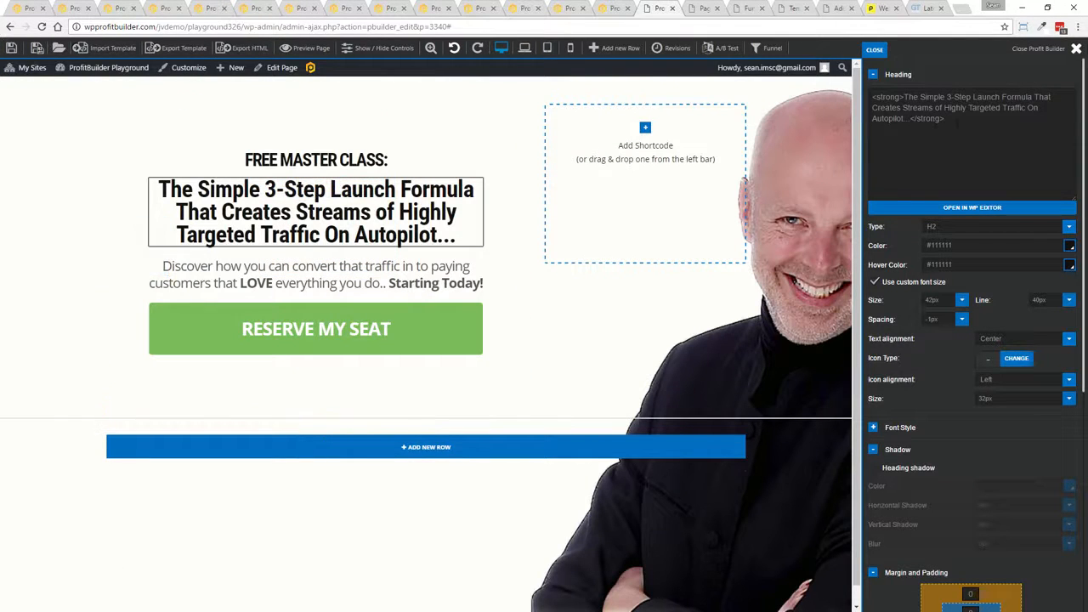
click(959, 209)
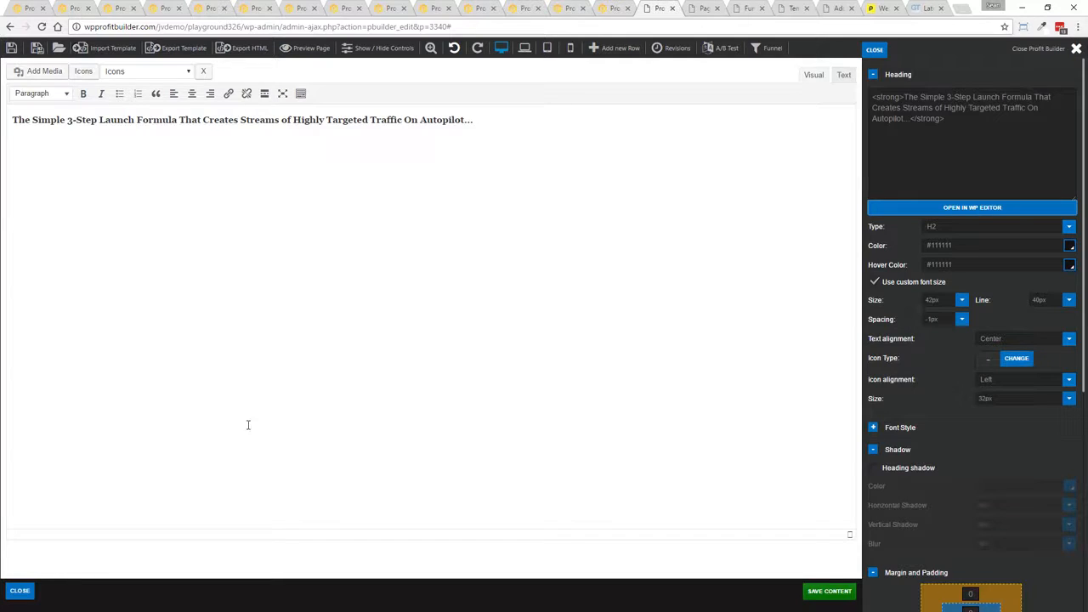
click(19, 590)
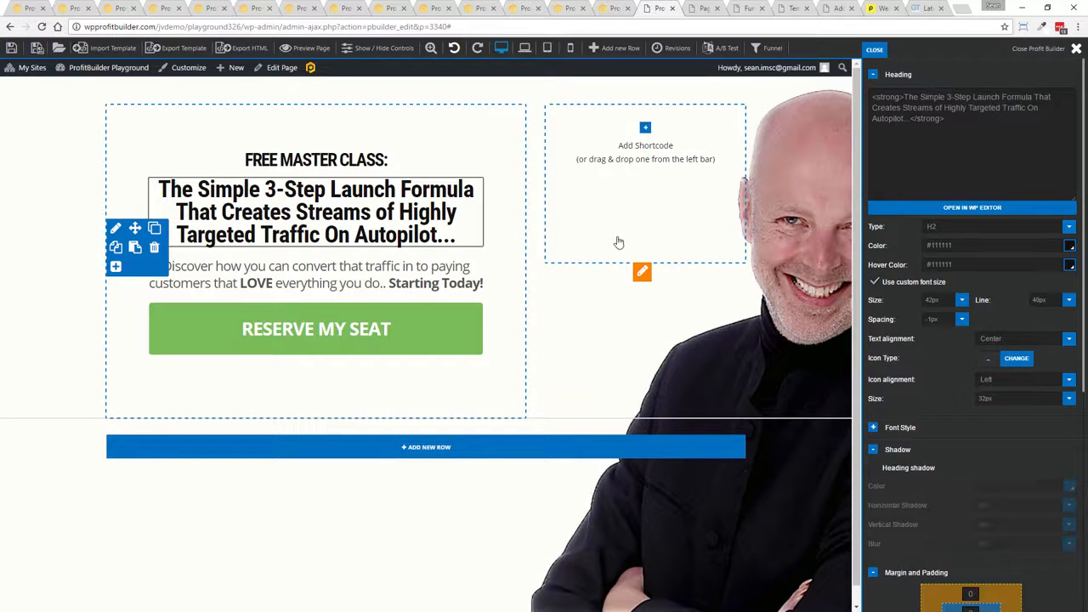
click(876, 53)
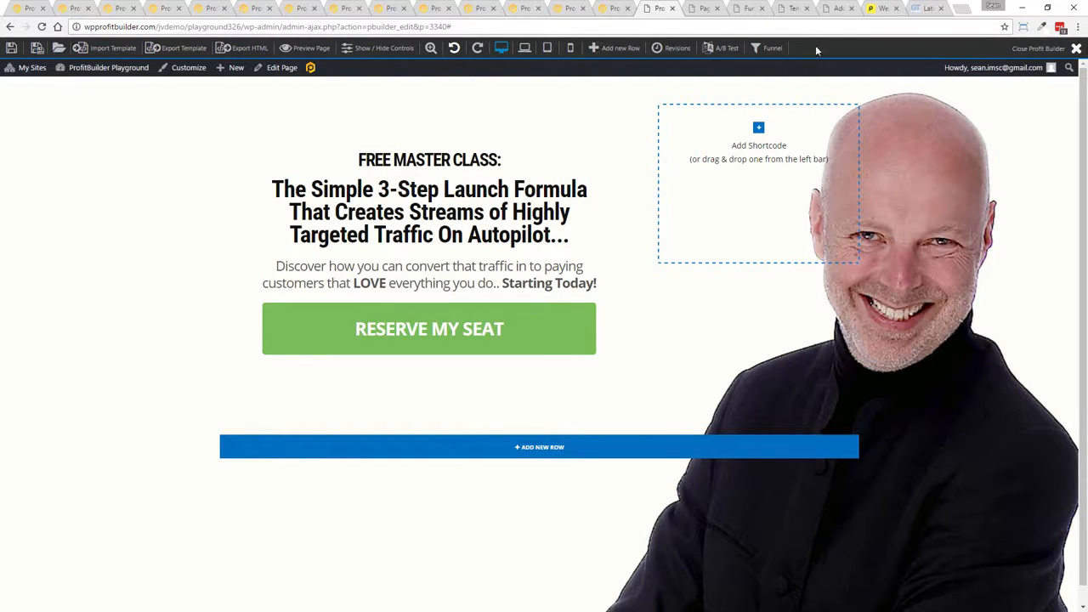
Step: Preview the page in the laptop and tablet layouts and return to the desktop layout
click(524, 48)
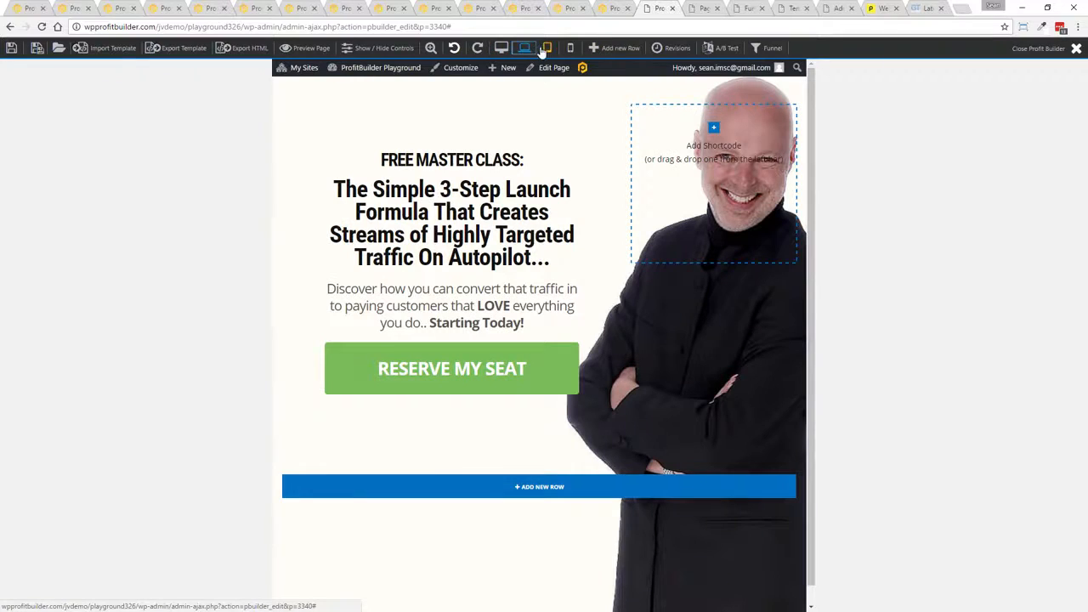
click(548, 48)
click(501, 48)
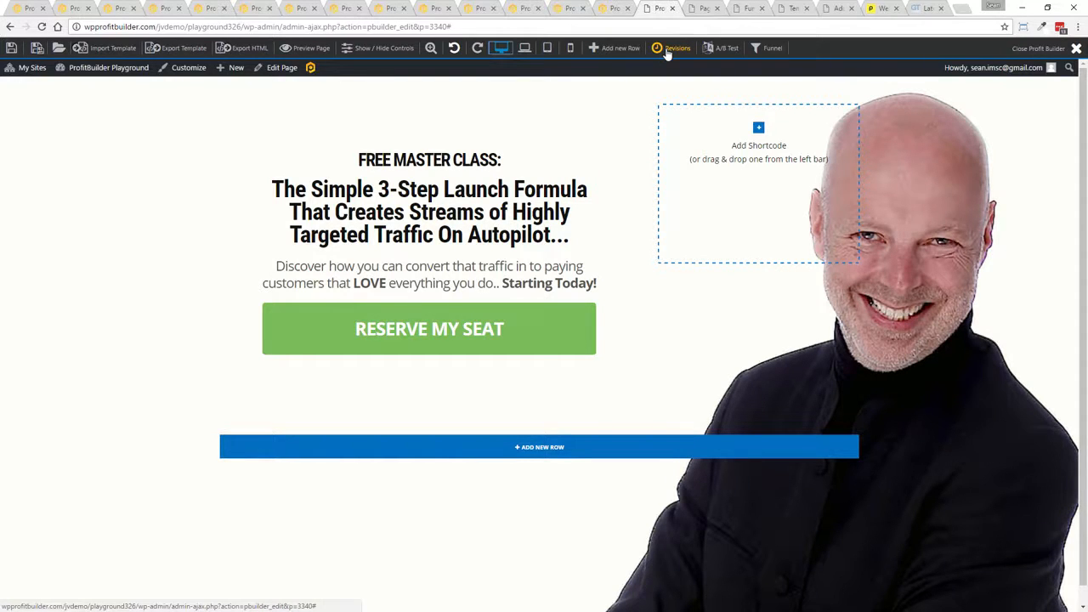
Step: Create an A/B test of this page with 2 pages, choosing the variation with Most Conversions as the winner
click(721, 50)
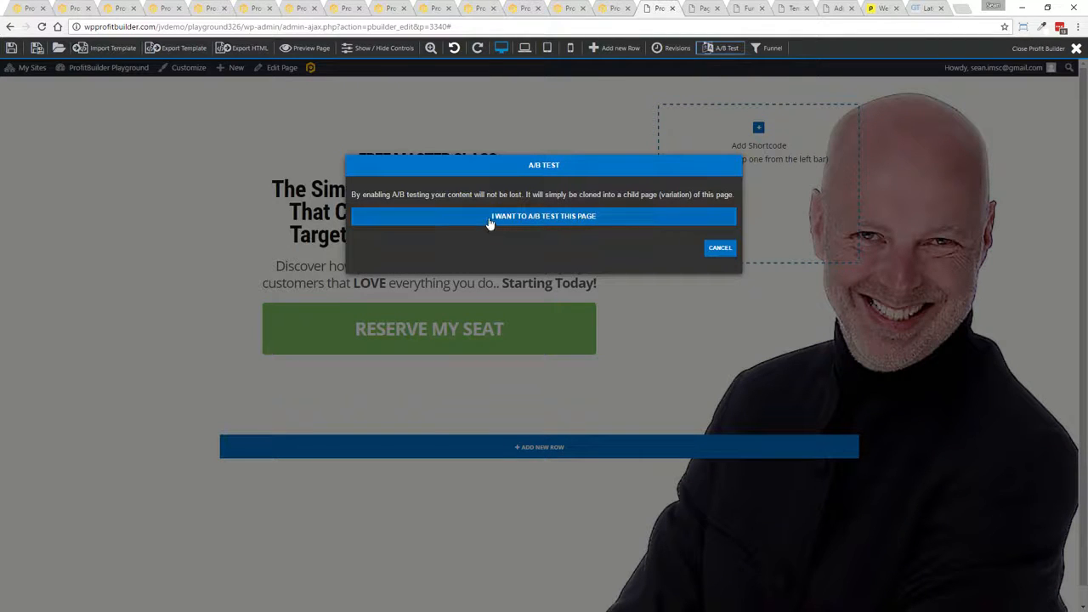
click(493, 218)
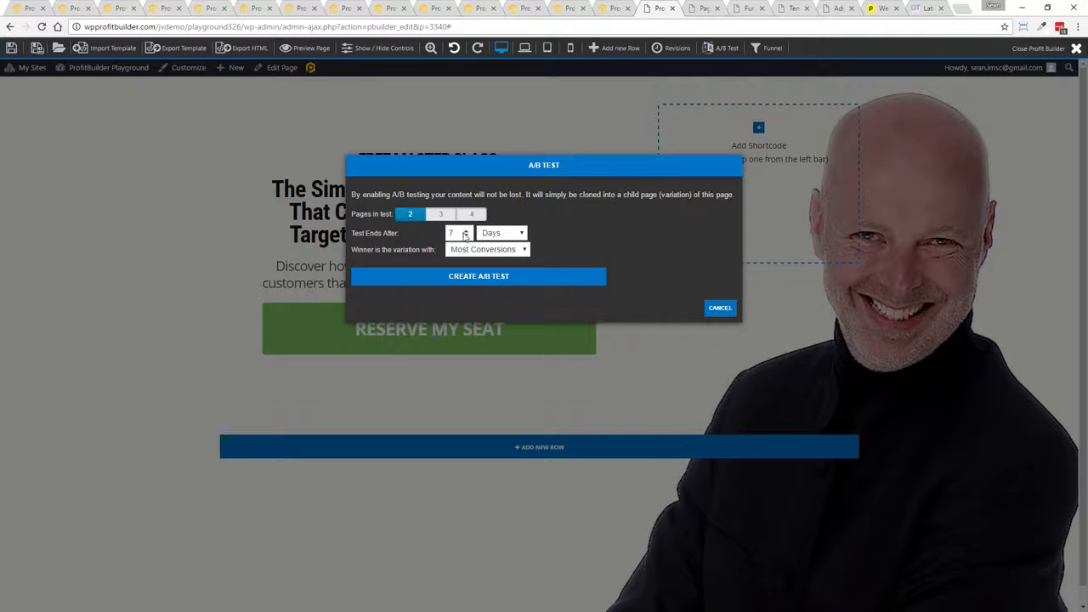
drag(459, 234, 446, 236)
click(567, 245)
click(464, 285)
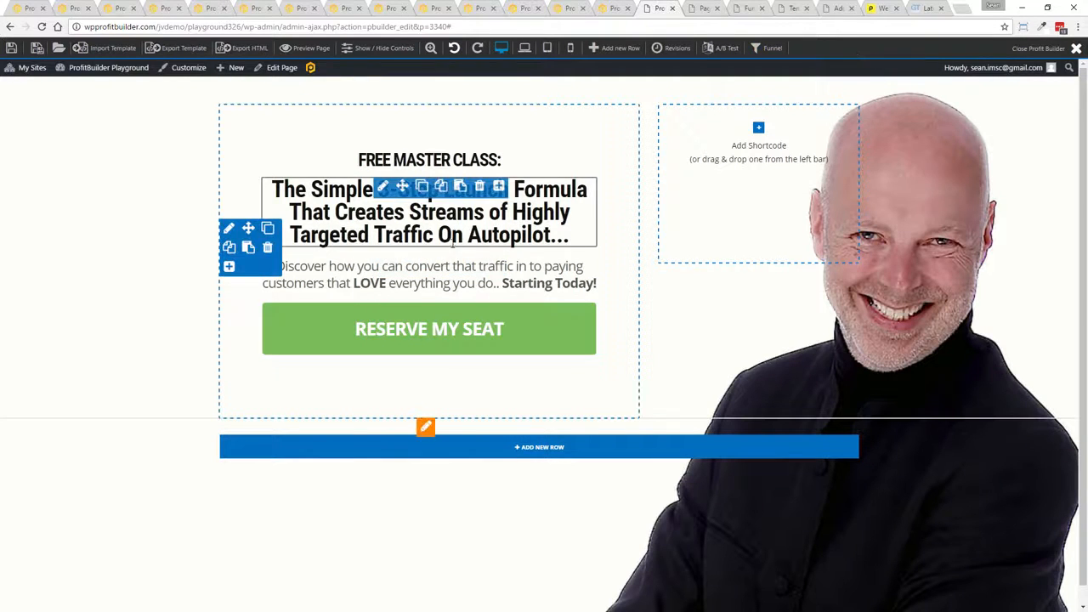
mouse_move(353, 328)
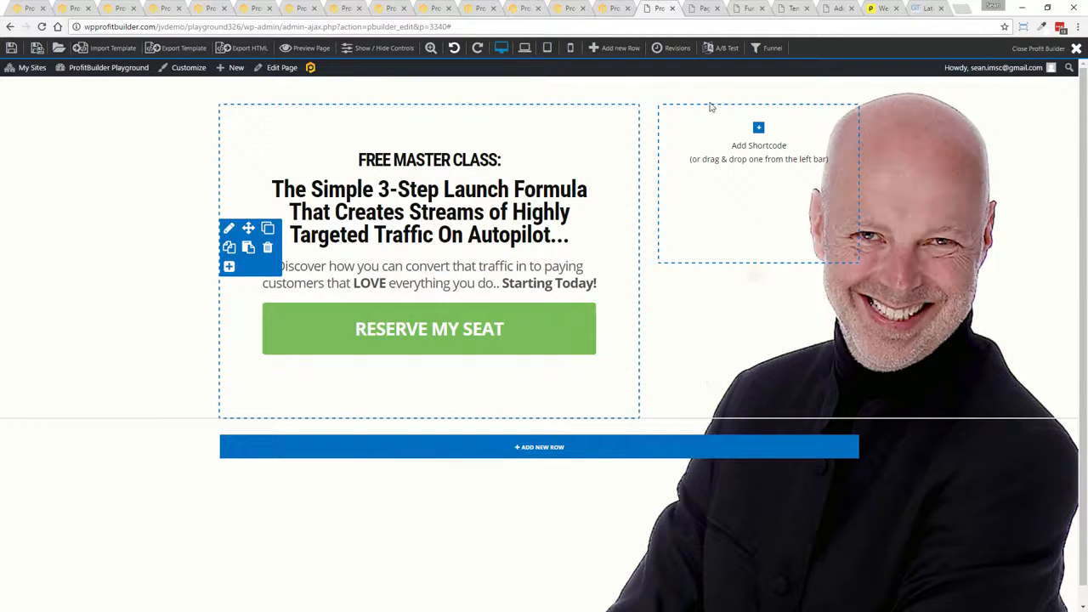
Step: Create a new funnel named WebinarTest in the Funnel Editor
click(768, 48)
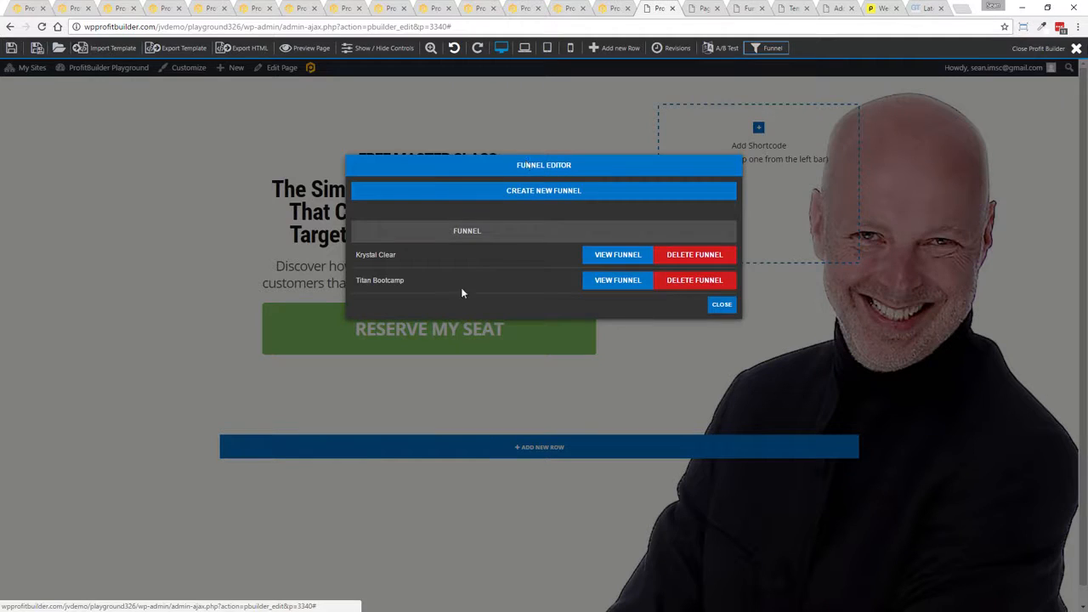
click(564, 192)
click(490, 217)
text(WebinarTest)
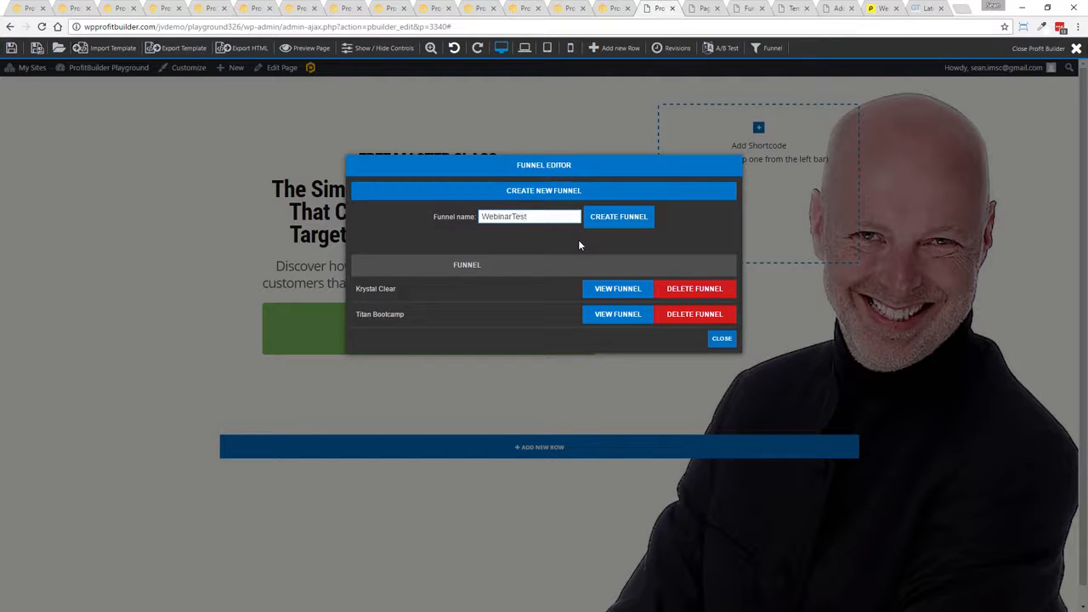
click(626, 217)
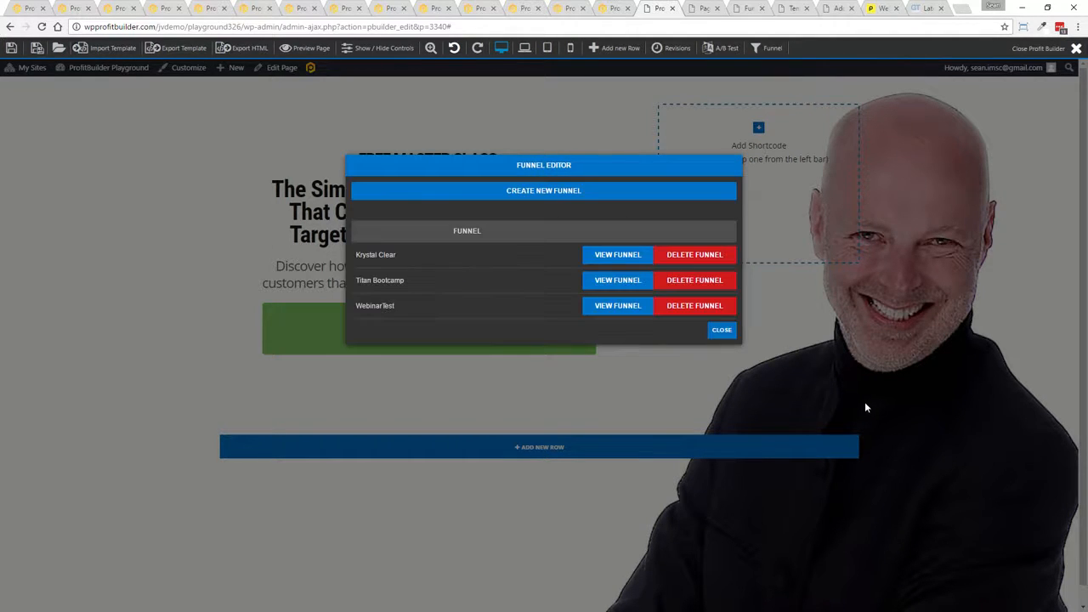
Step: Add the current page to the WebinarTest funnel and close the Funnel Editor
click(609, 309)
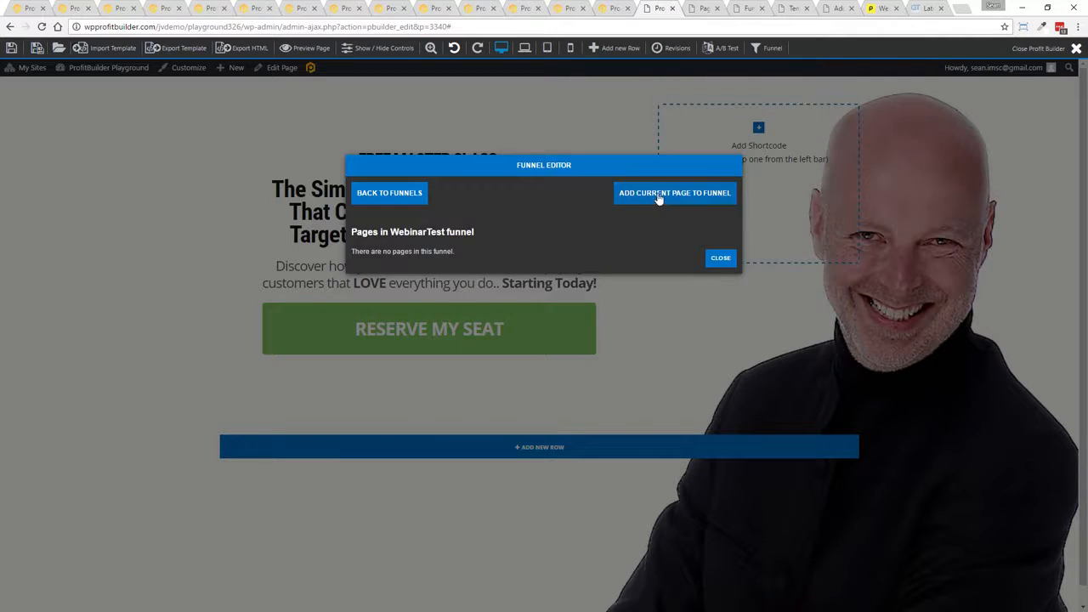
click(658, 197)
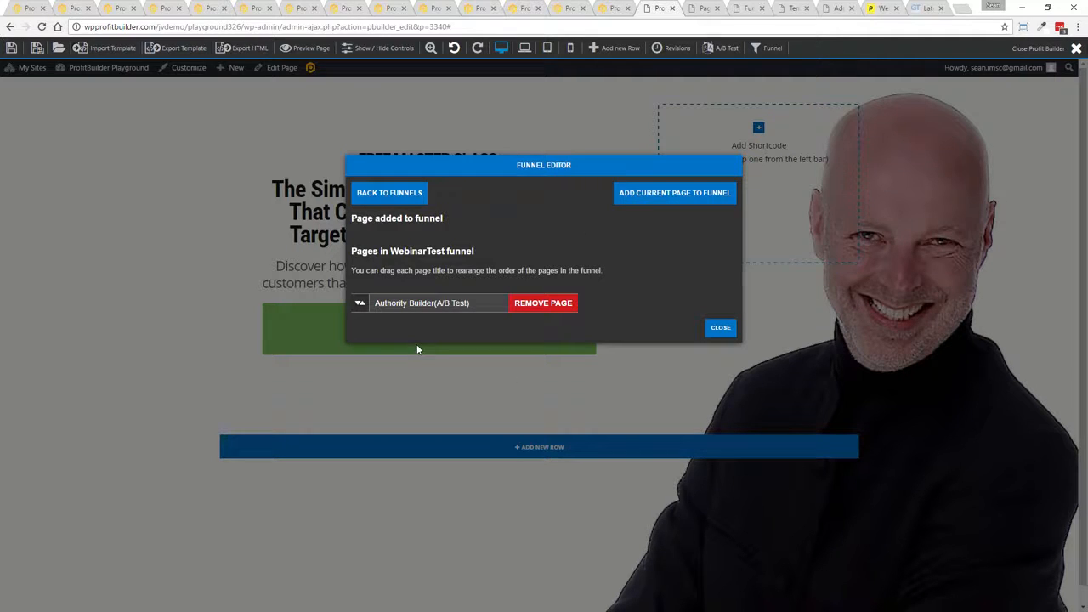
click(723, 328)
Step: Inspect the Titan Bootcamp funnel's pages and view the A/B test statistics on the first page of the Pages list
click(746, 8)
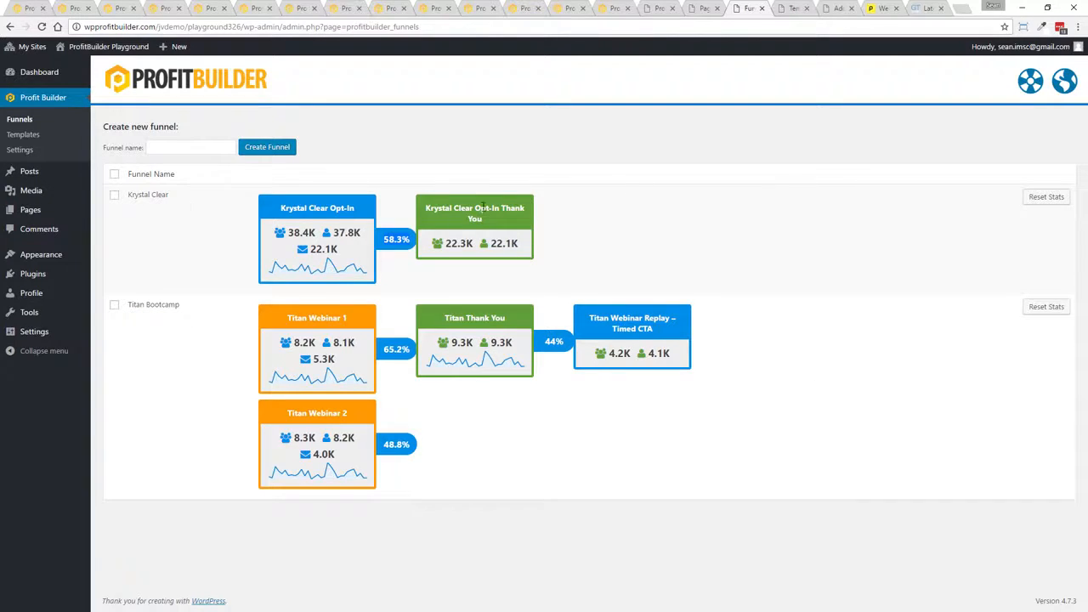
click(135, 317)
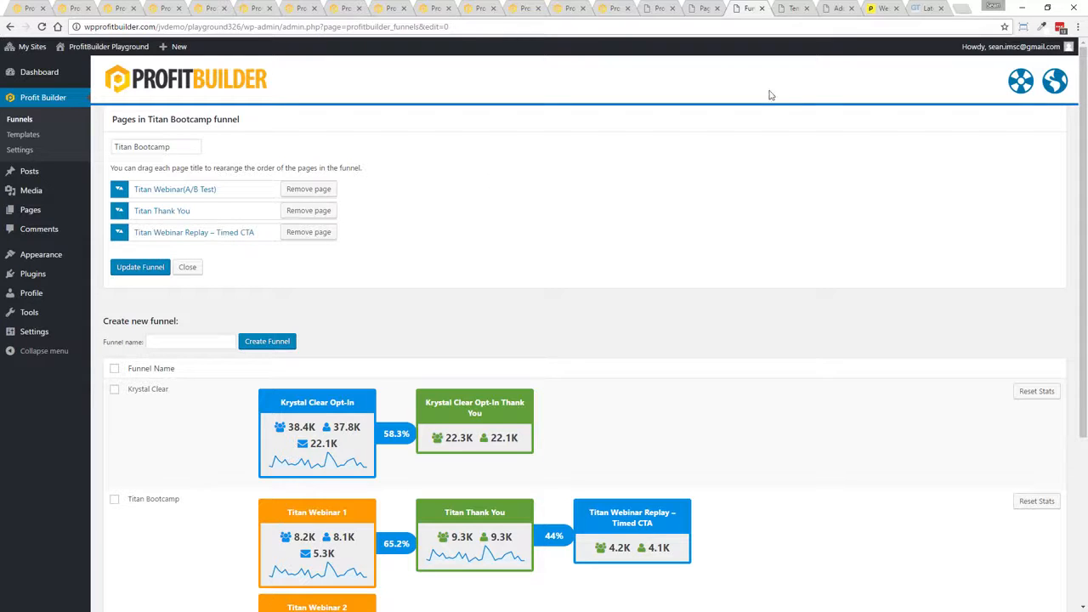
click(703, 7)
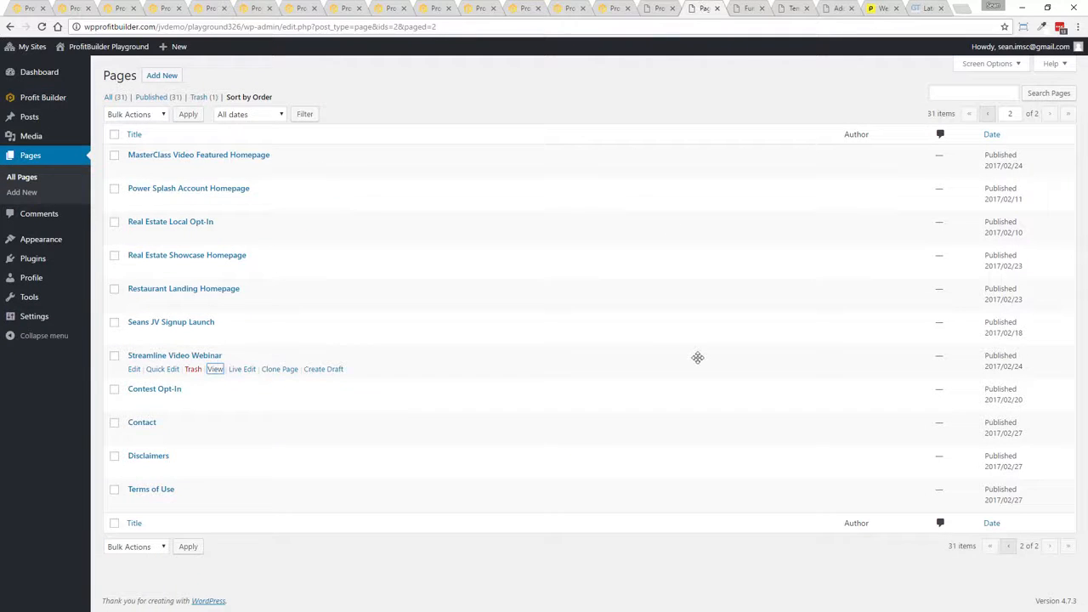
click(986, 116)
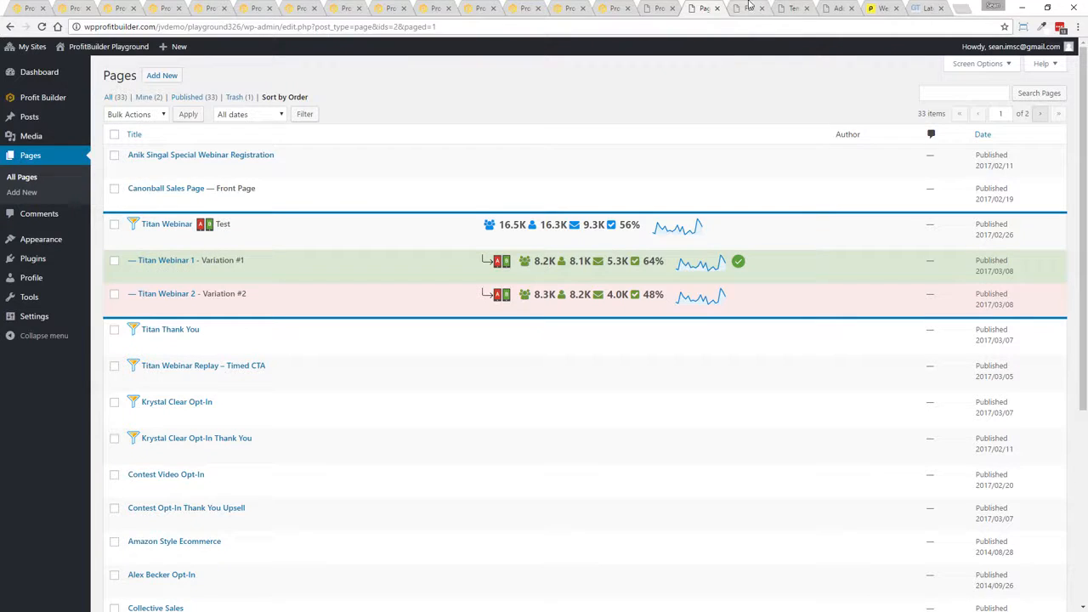
Step: Browse the Profit Builder template library, preview the Free Checklist 2 Opt-In template and close its preview
click(791, 8)
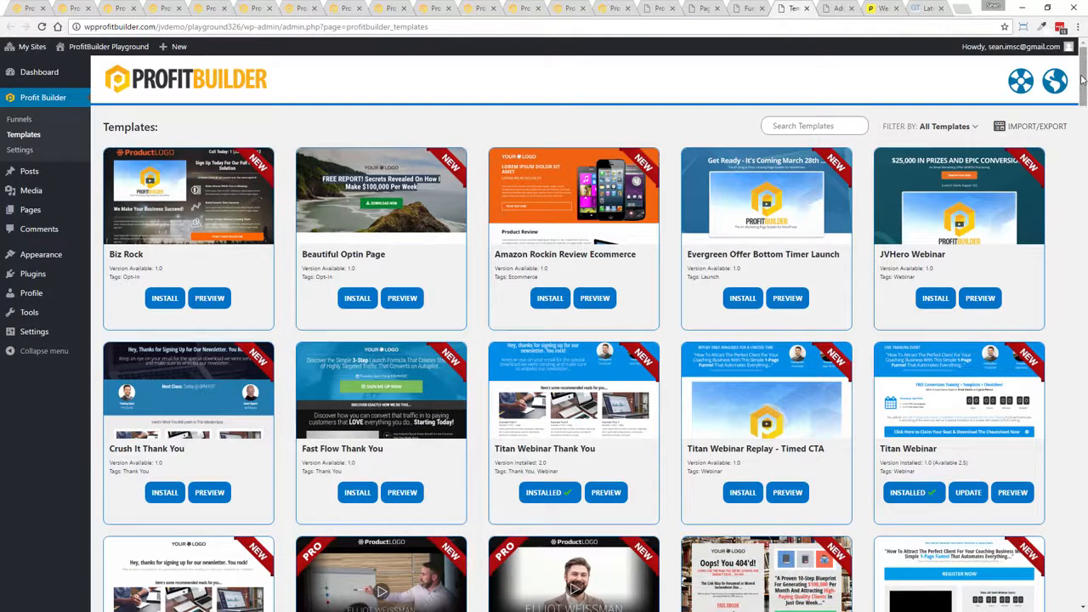
drag(1082, 79, 1063, 217)
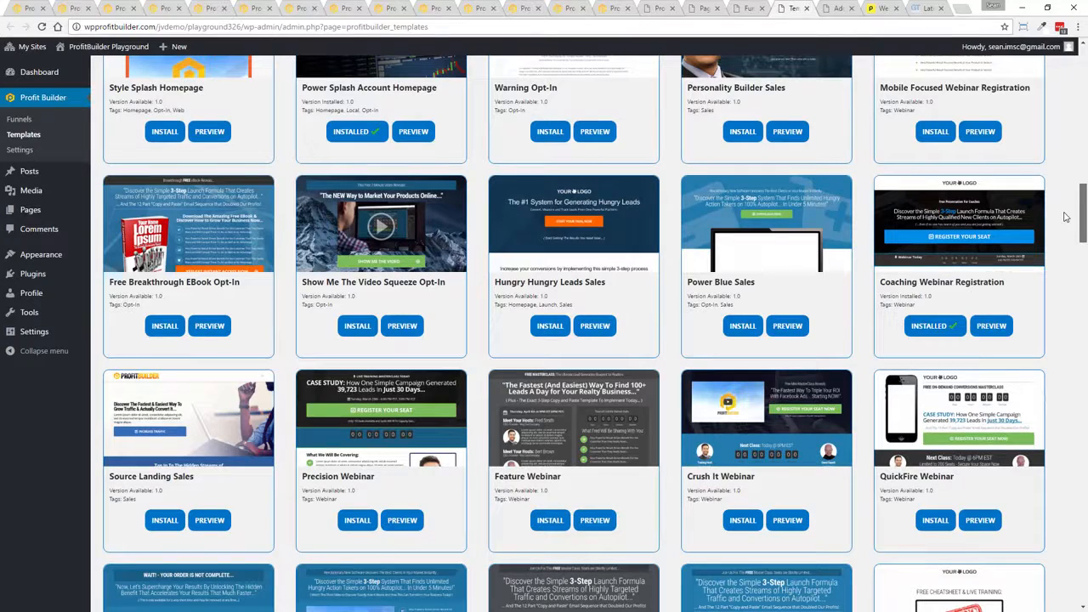
drag(1065, 212, 1064, 212)
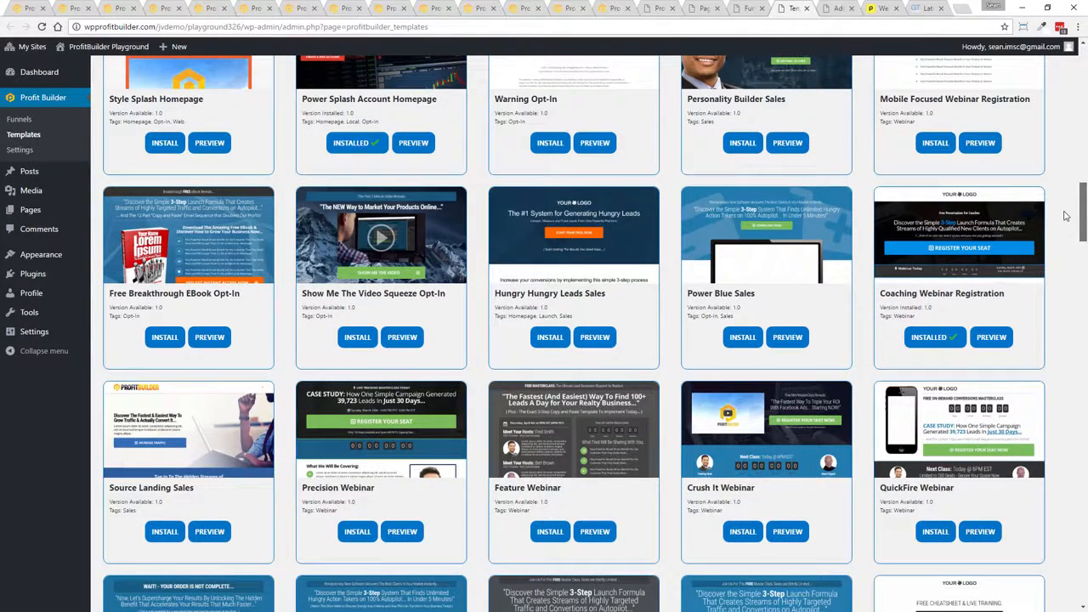
drag(1064, 216, 1066, 217)
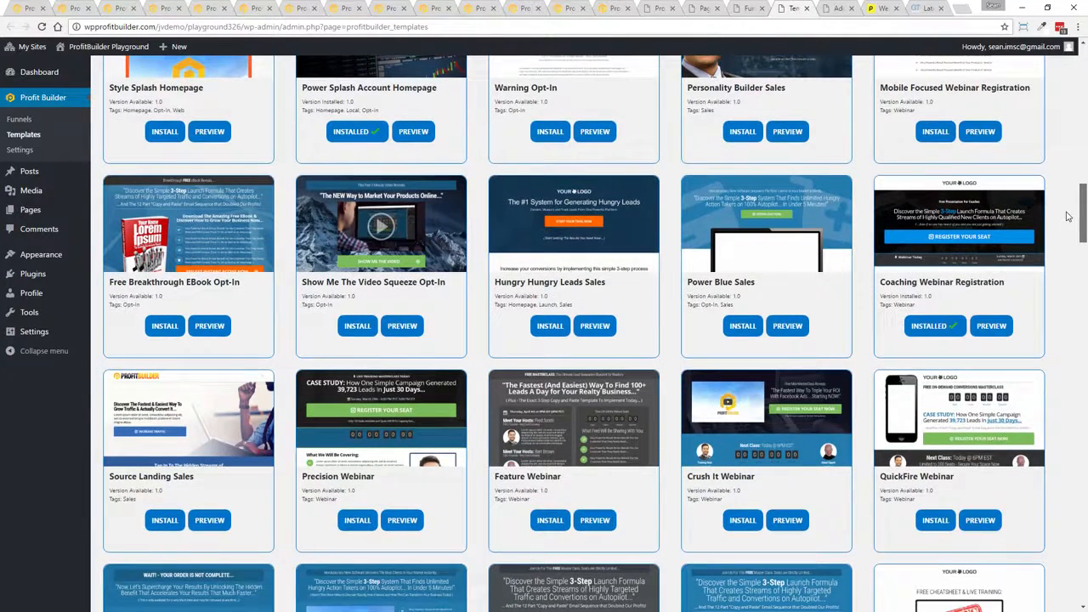
drag(1068, 217, 1067, 307)
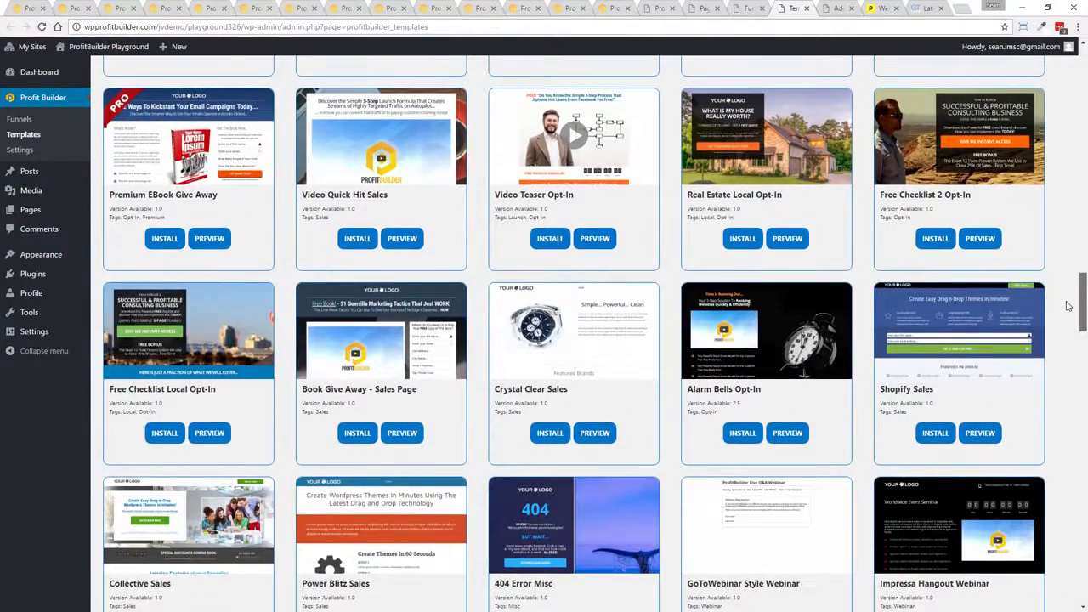
drag(1069, 306, 1074, 297)
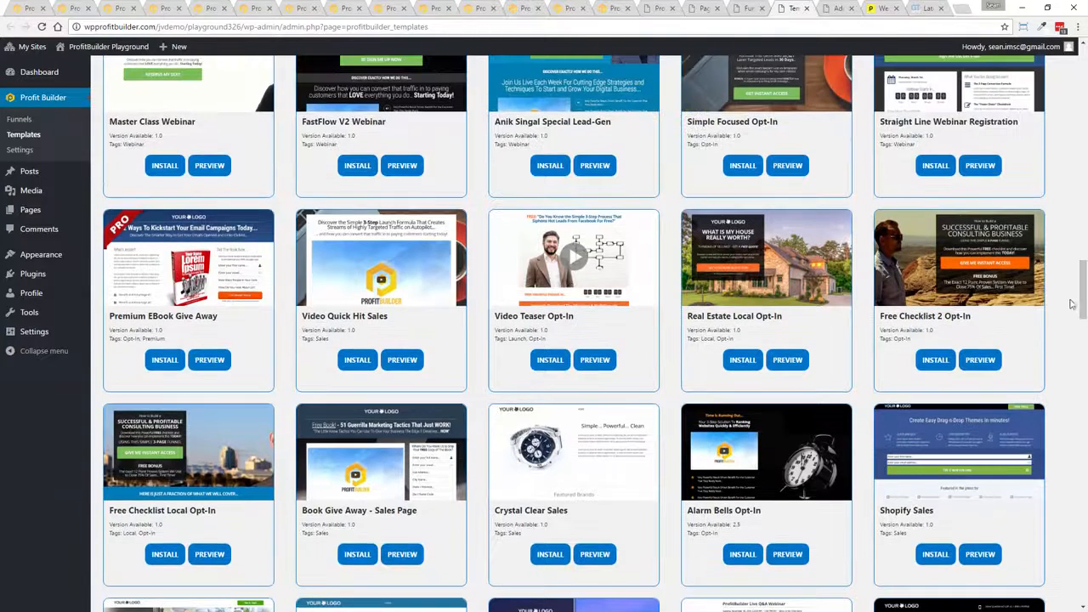
click(986, 361)
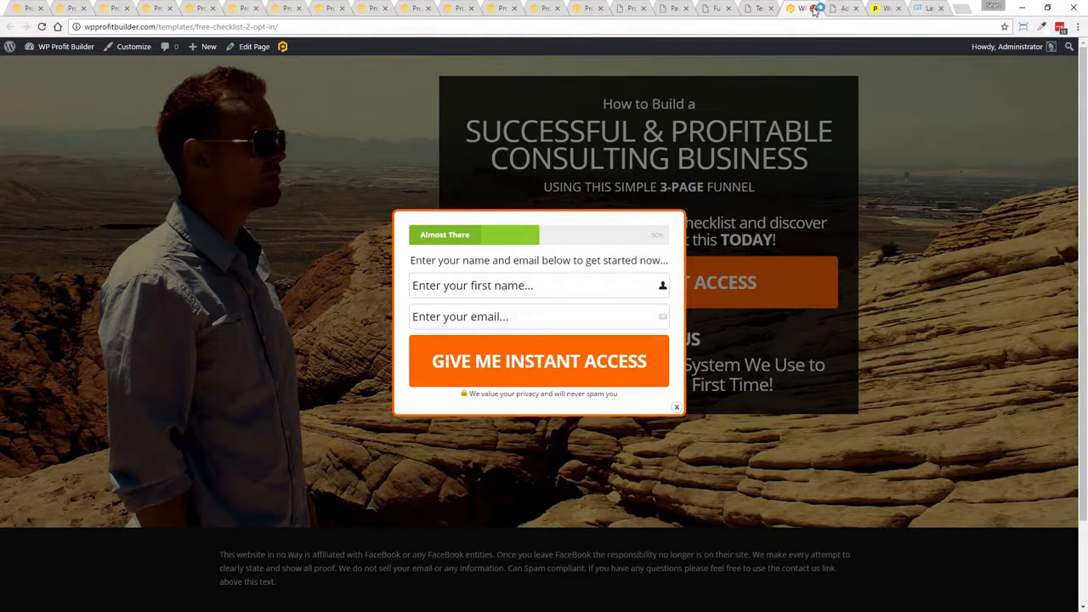
click(814, 9)
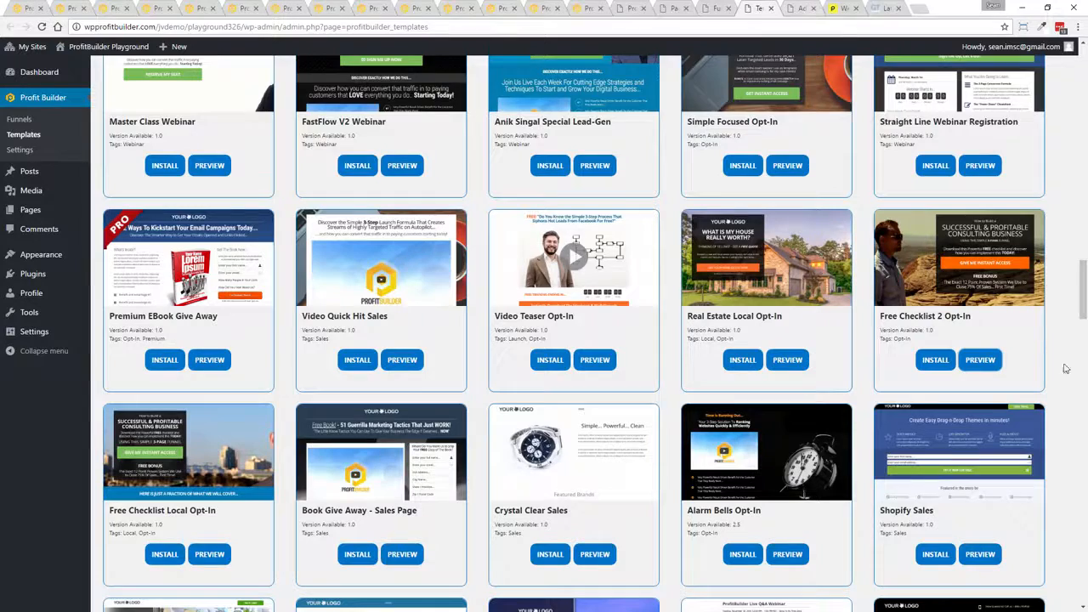
Step: Preview the Coming Soon Special template further down the library and close its preview
scroll(829, 331, down, 5)
scroll(829, 331, down, 2)
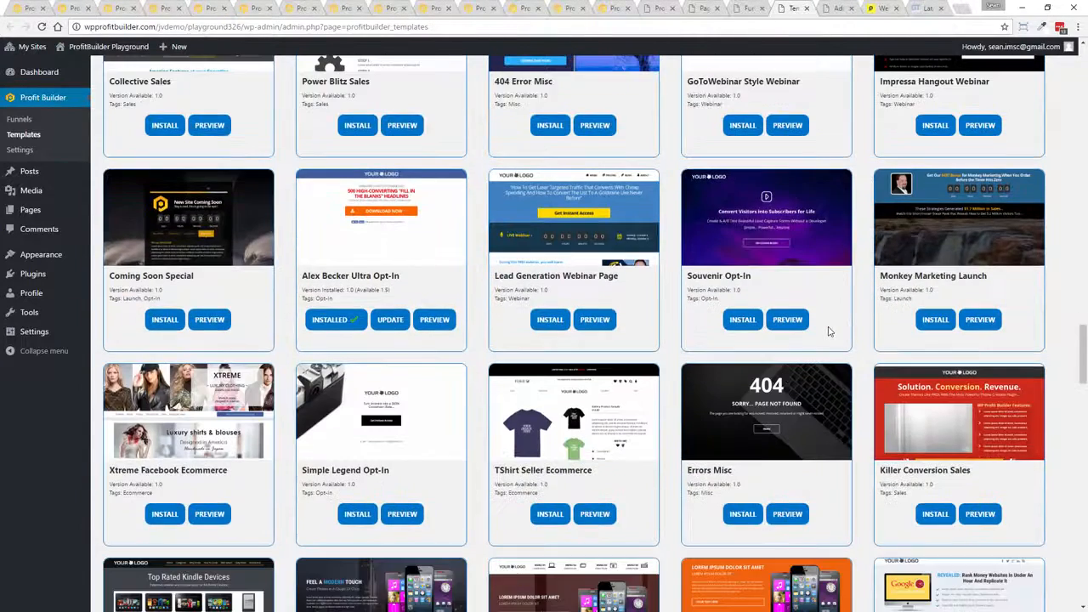
click(207, 324)
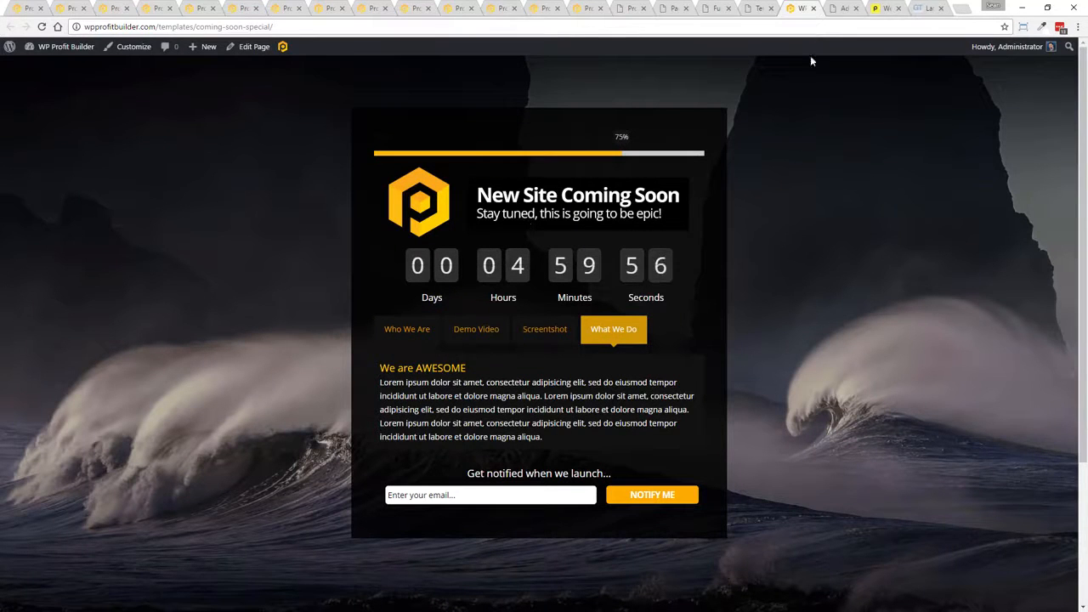
click(813, 8)
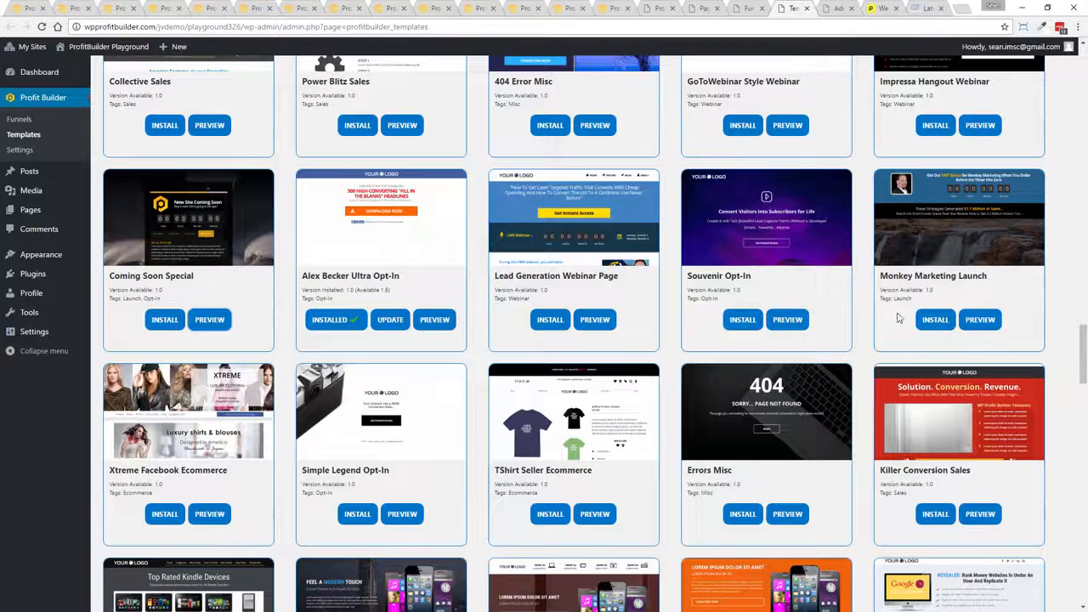
Step: Look through more templates, return to the start of the library and view the template filter options
scroll(909, 308, down, 7)
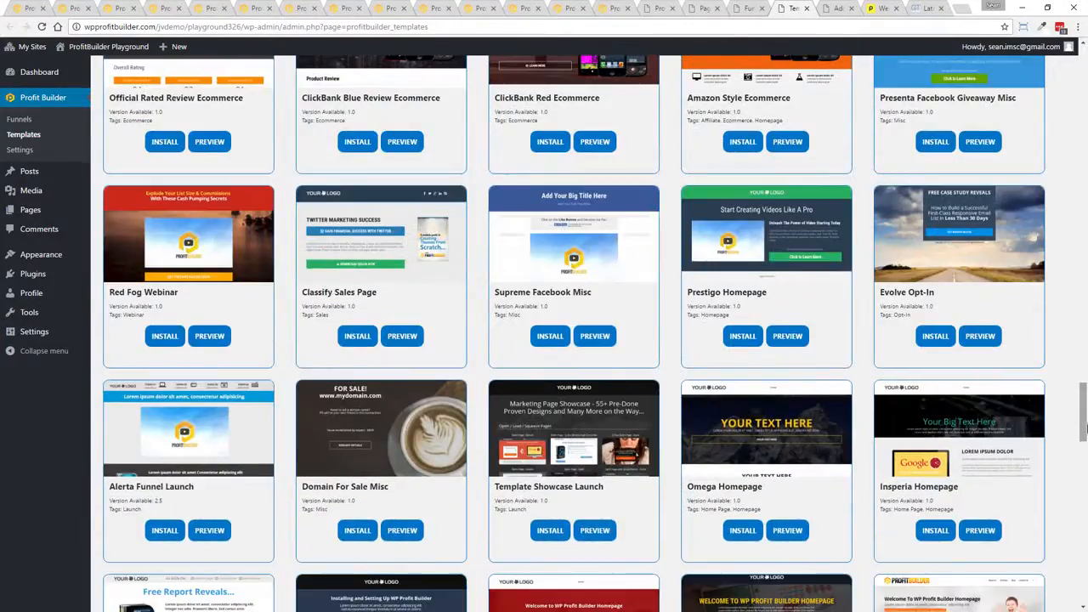
drag(1085, 430, 1085, 119)
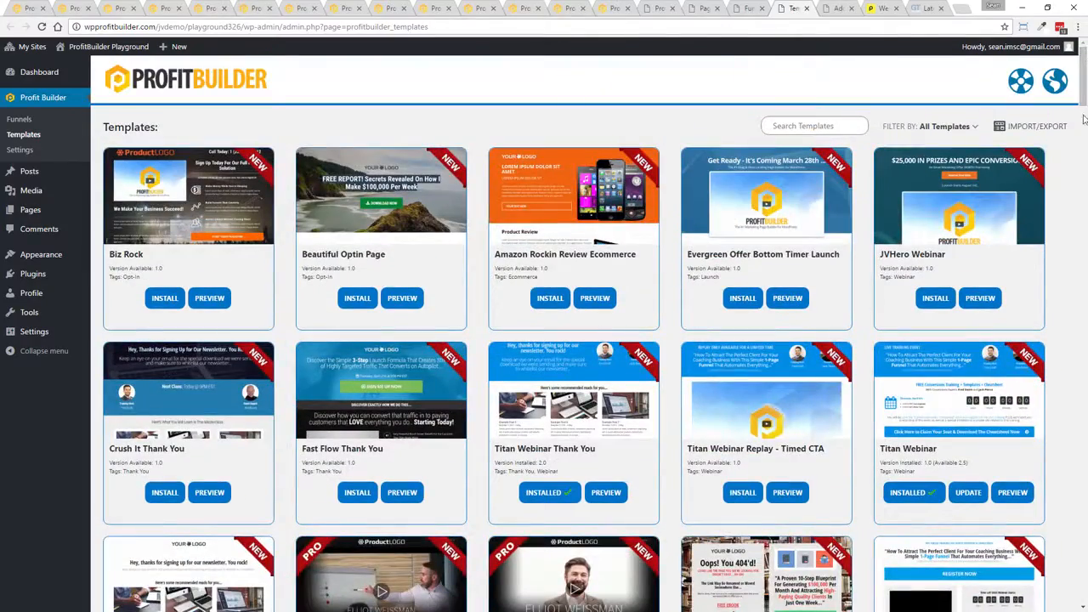
click(939, 128)
Step: Title the new WordPress page "Test Webinar"
click(829, 7)
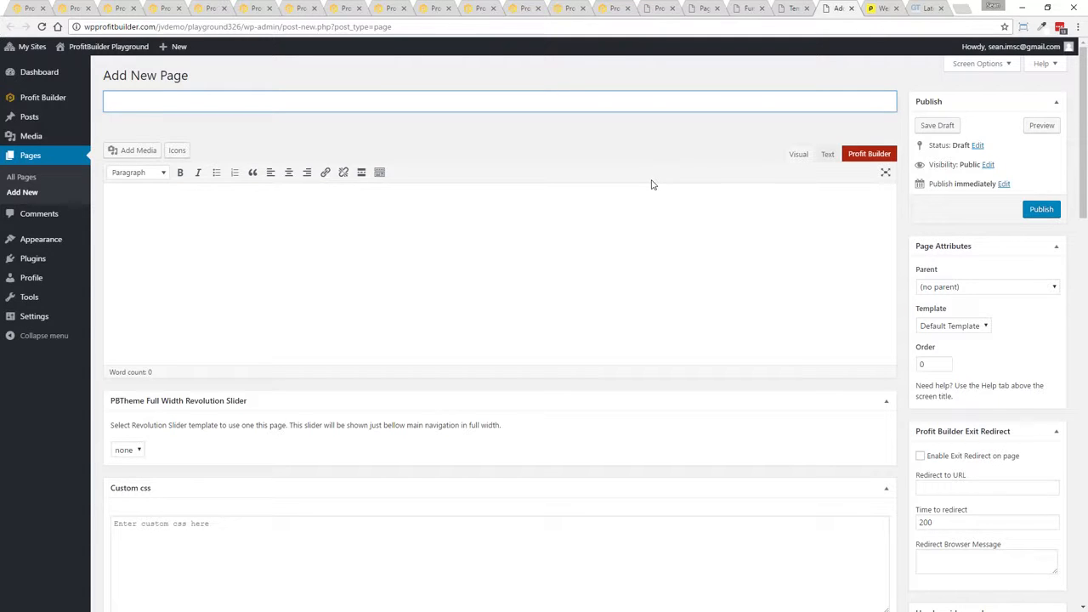
text(Webinar)
scroll(329, 269, down, 1)
scroll(328, 269, up, 1)
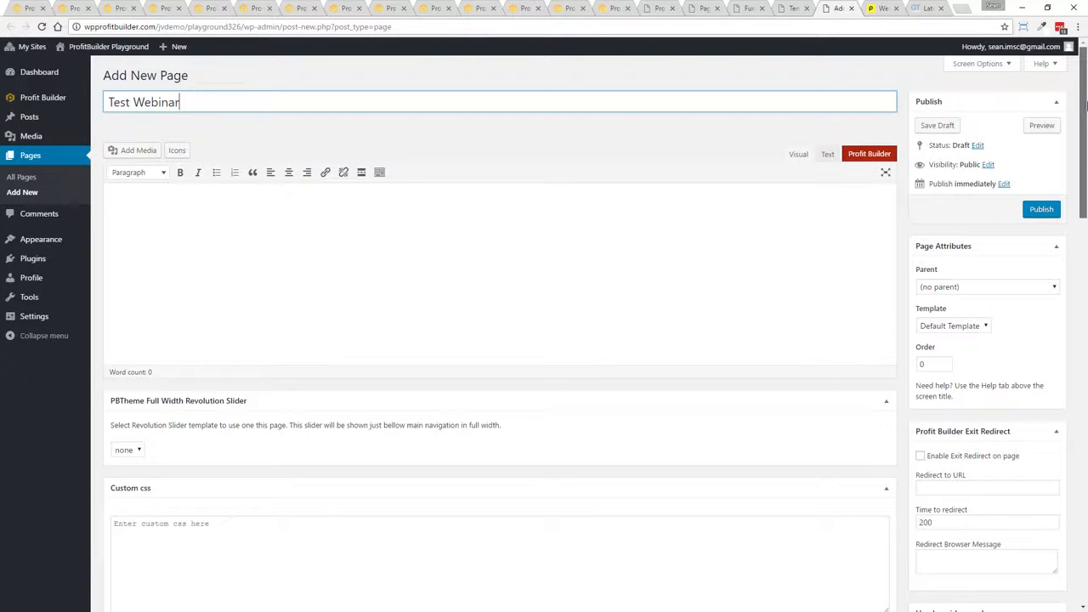
Step: In the PBTheme page options, enable removing page padding and hiding the breadcrumbs, menu, top bar and footer
scroll(1078, 181, down, 3)
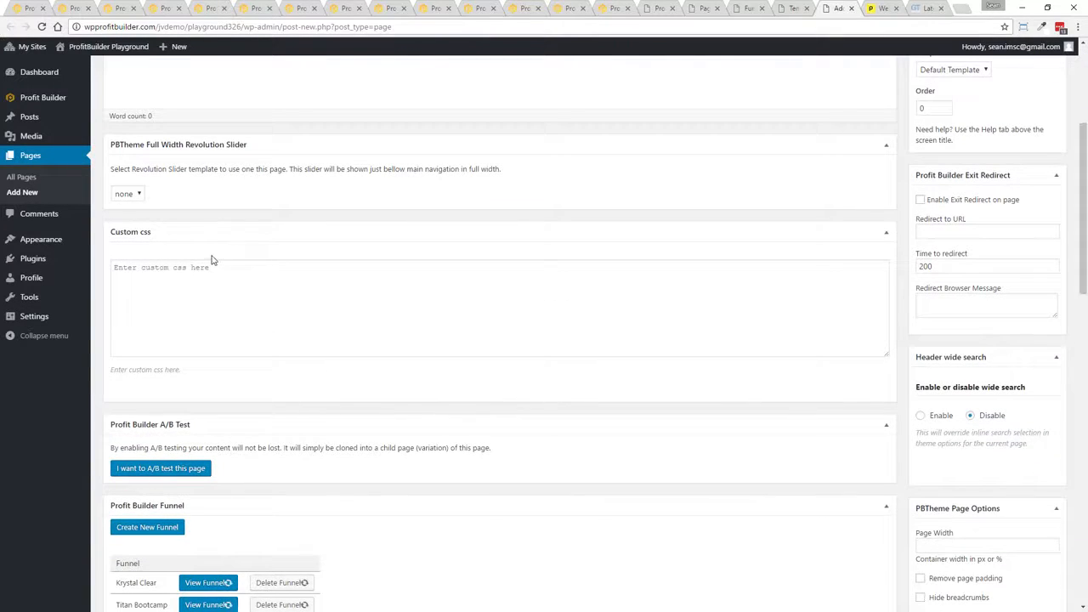
scroll(242, 449, down, 3)
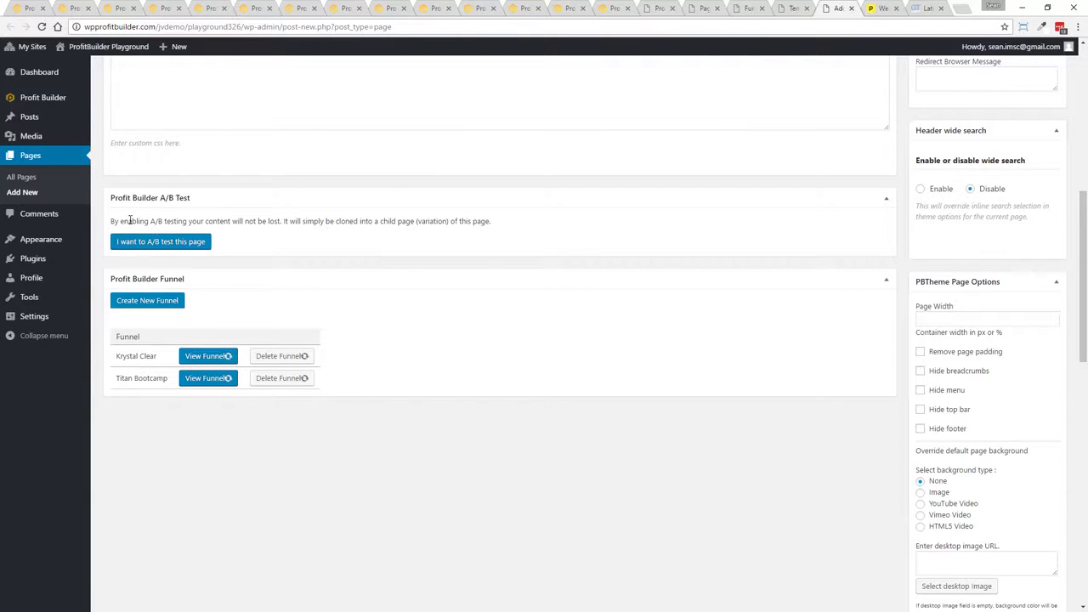
scroll(918, 340, down, 1)
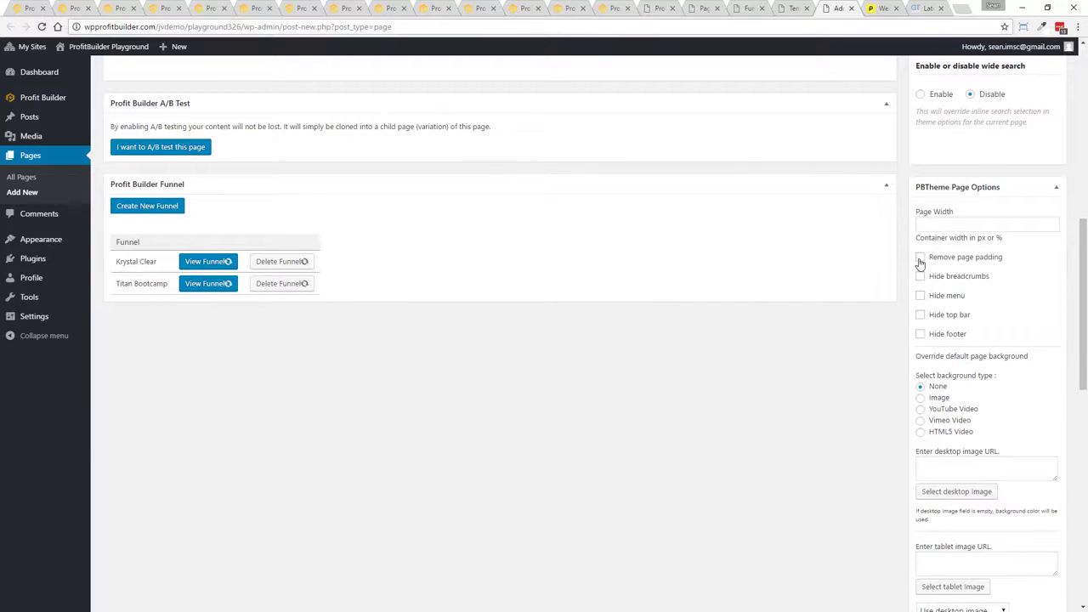
click(920, 258)
click(920, 276)
click(920, 295)
click(919, 315)
click(920, 334)
Step: Review the page's background image, background video and retargeting pixel options, then return to the page title
scroll(1086, 285, down, 5)
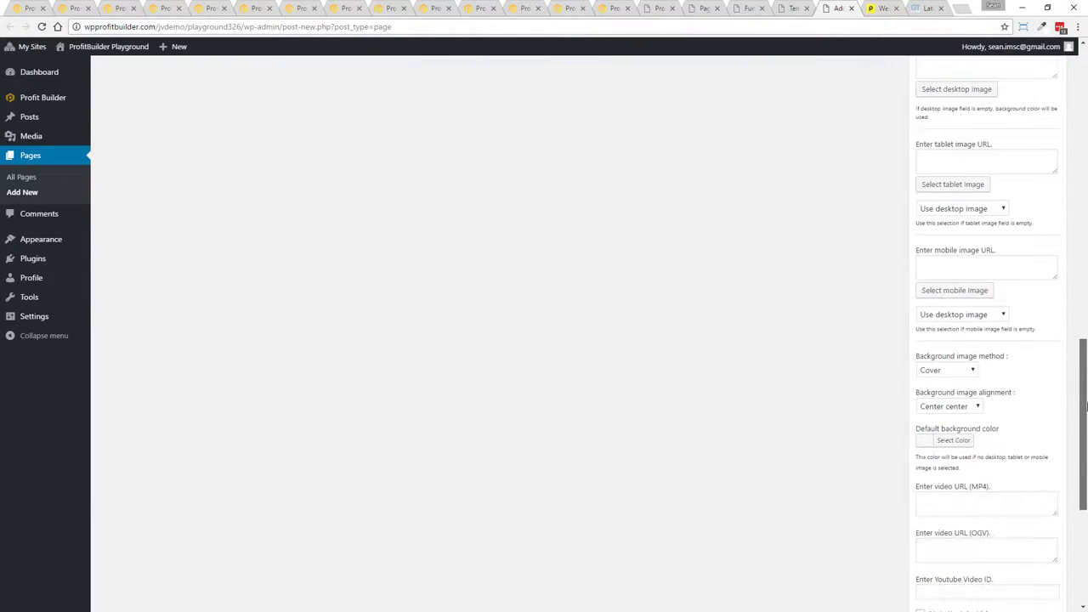
scroll(992, 145, up, 1)
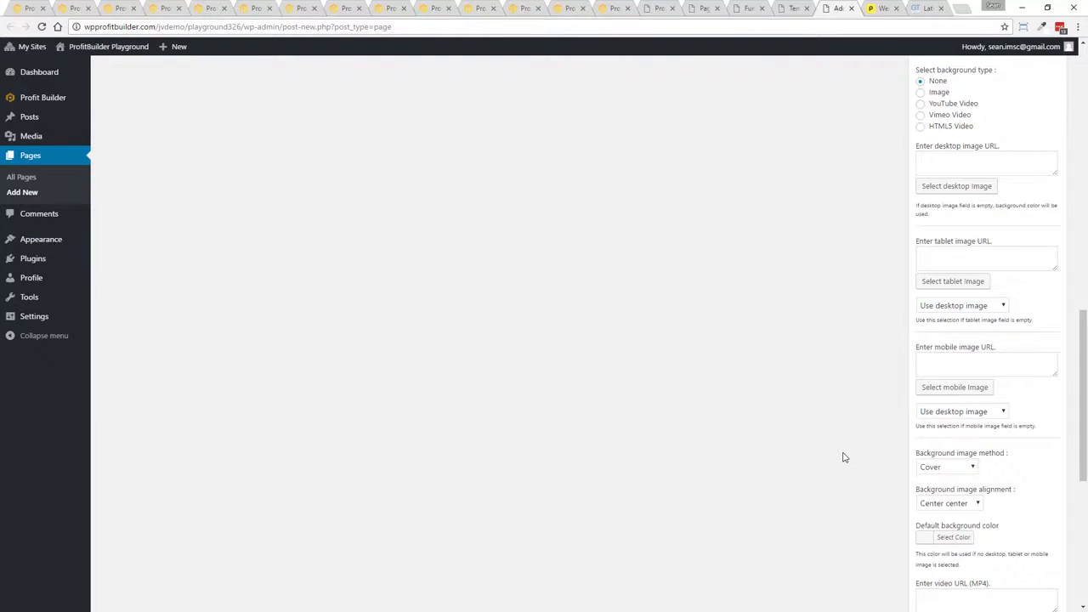
drag(1082, 420, 1082, 536)
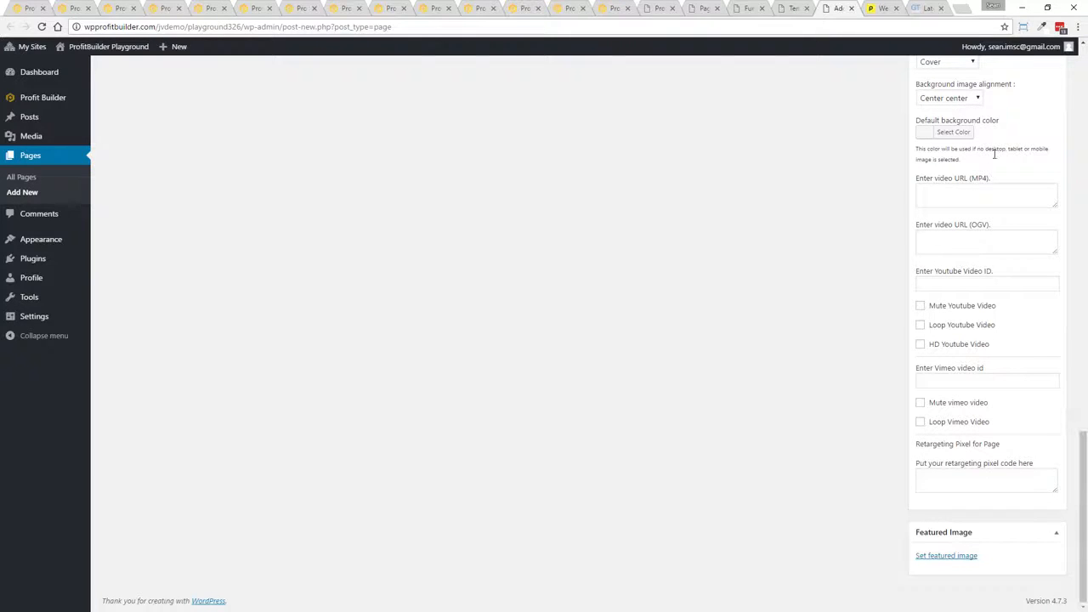
drag(1083, 538, 1083, 158)
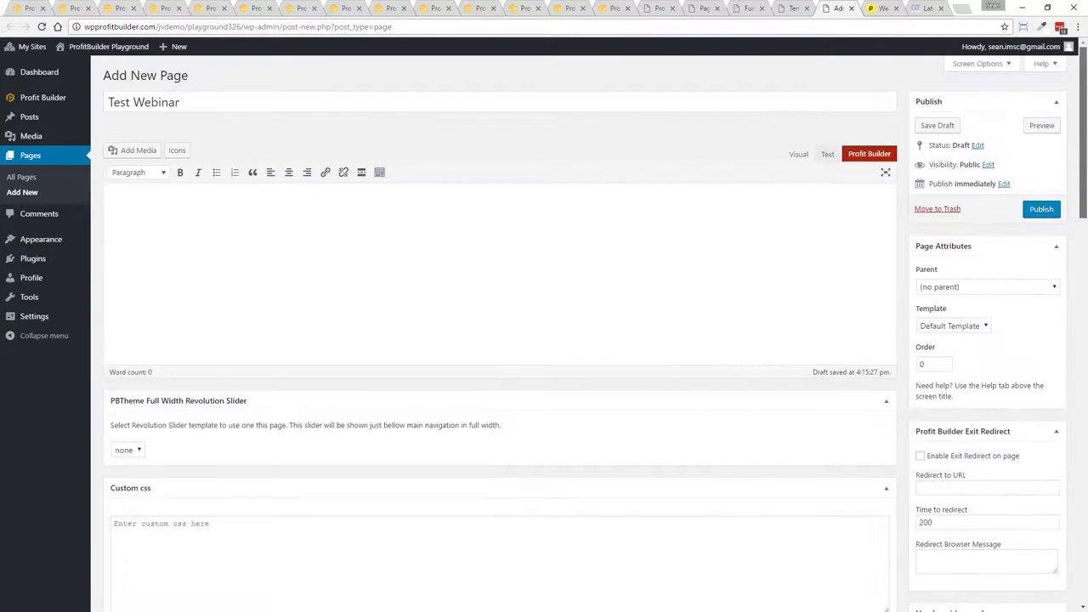
Step: Publish the Test Webinar page, open it in Profit Builder and start building a new page from scratch
click(1042, 209)
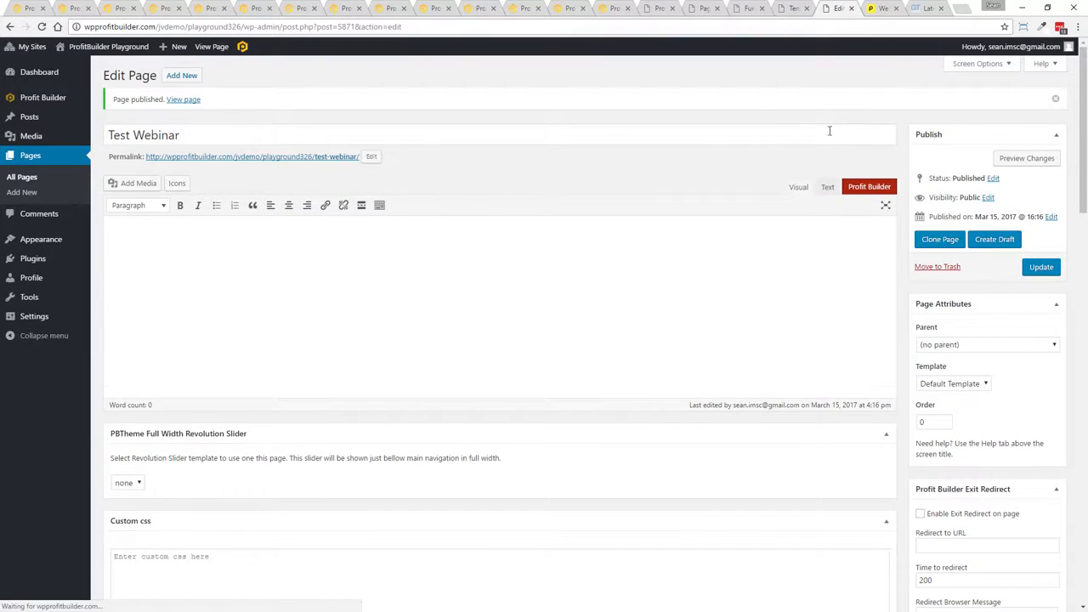
click(243, 49)
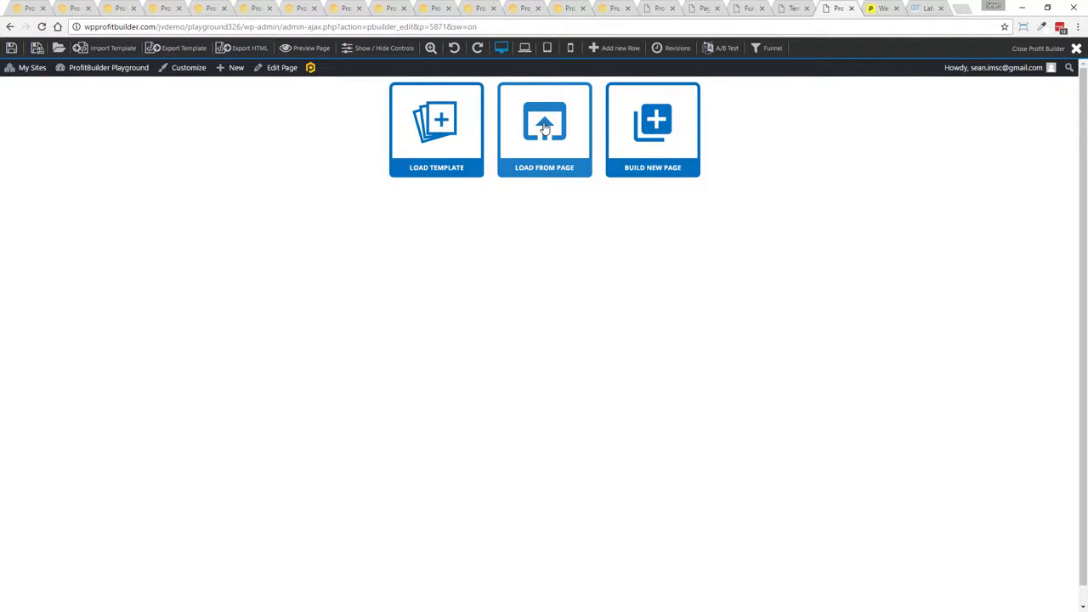
click(663, 121)
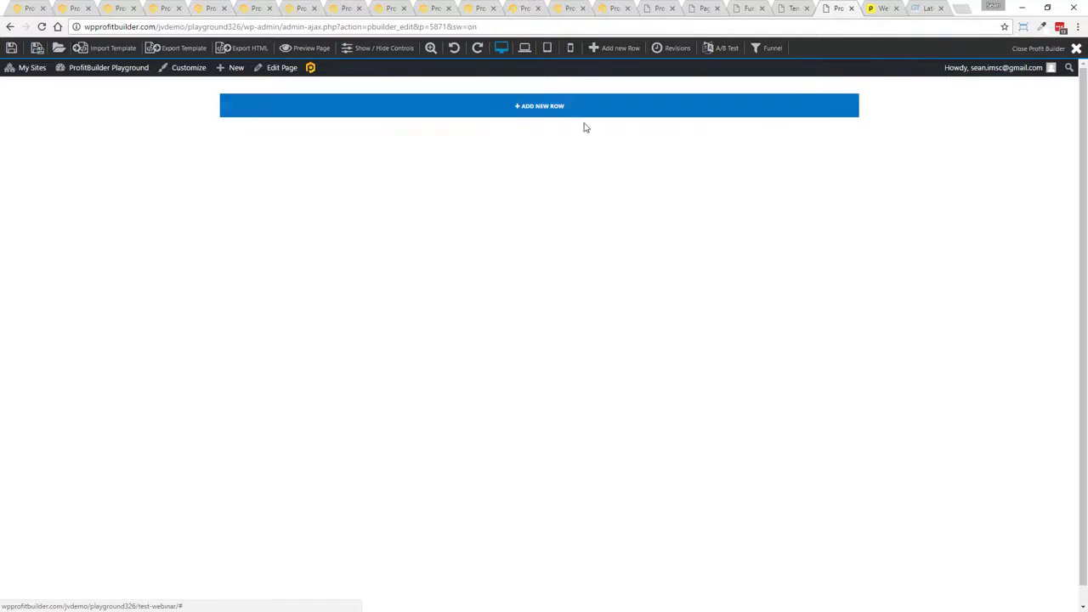
Step: Add four rows: one full-width column, two equal columns, three equal columns, and a one-third plus two-thirds layout
click(512, 122)
click(242, 142)
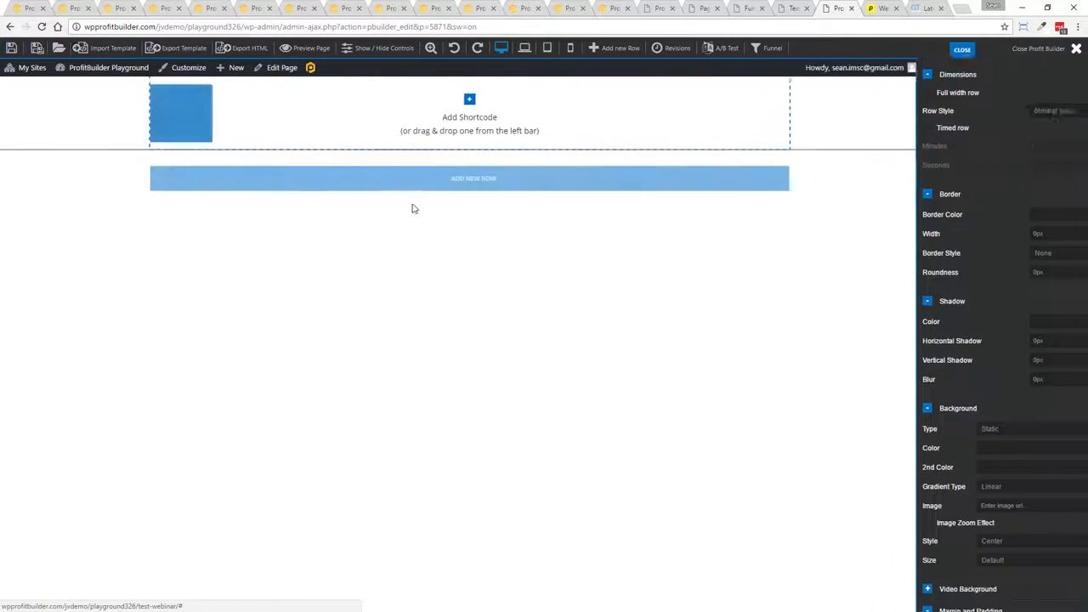
click(340, 176)
click(154, 245)
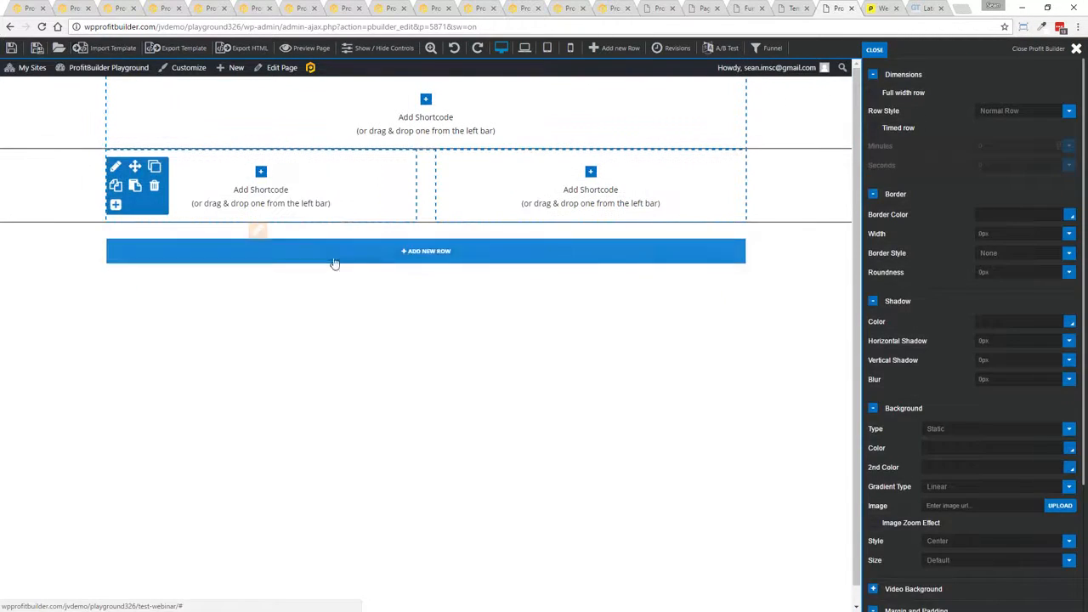
click(331, 255)
click(188, 284)
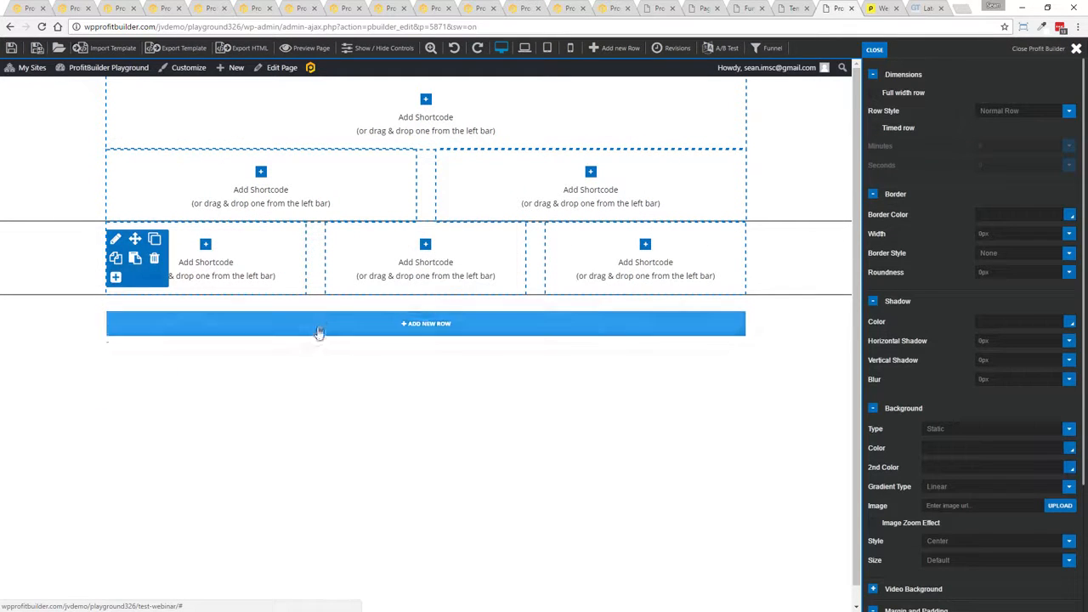
click(323, 324)
click(222, 354)
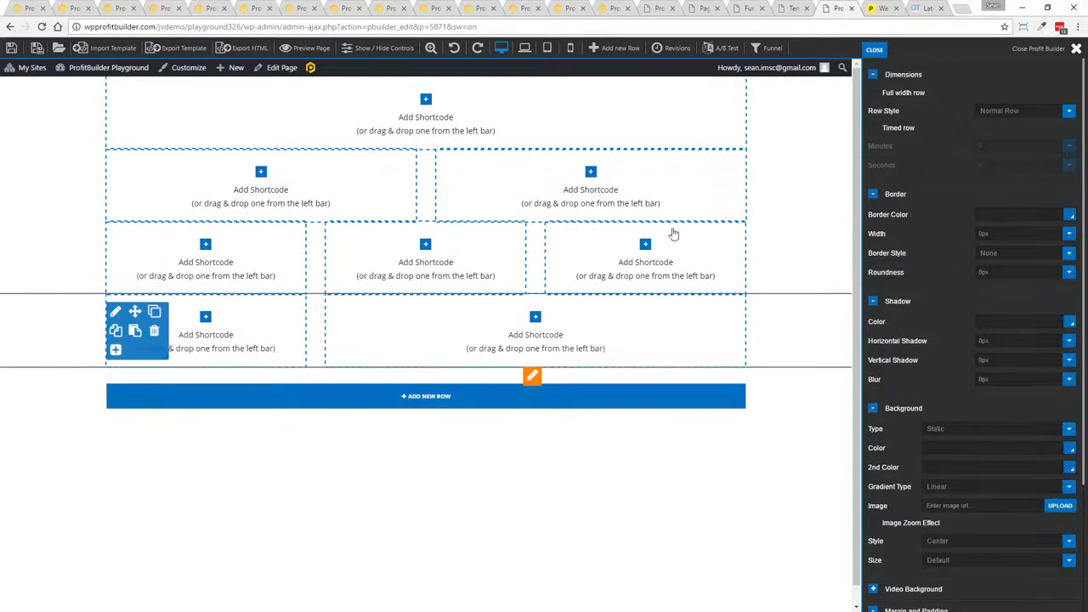
Step: Move the three-column row above the two-column row and insert an image element in its last column
drag(129, 235, 136, 182)
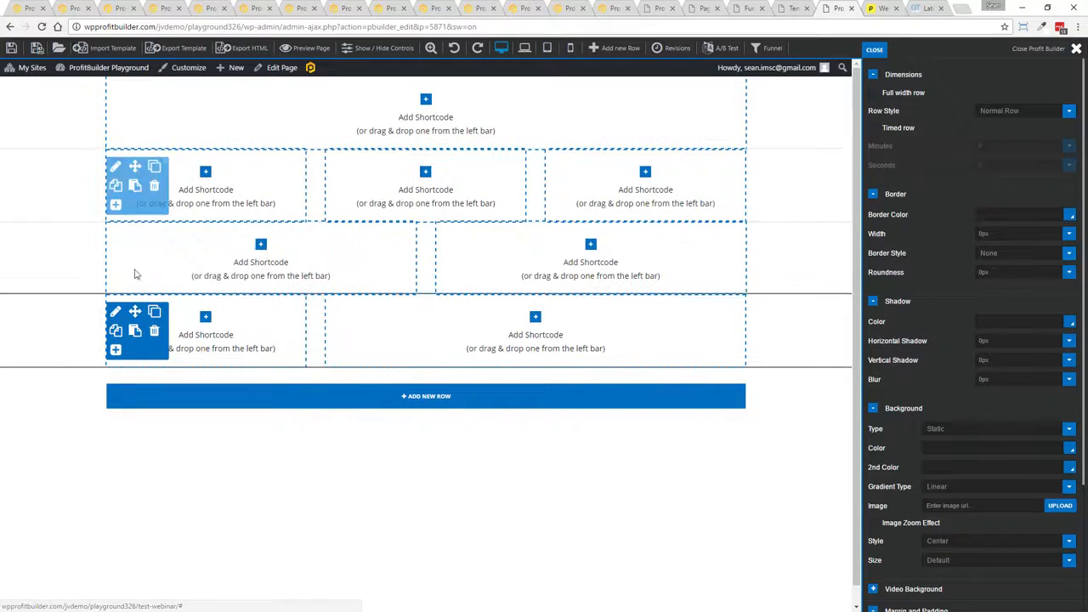
click(644, 173)
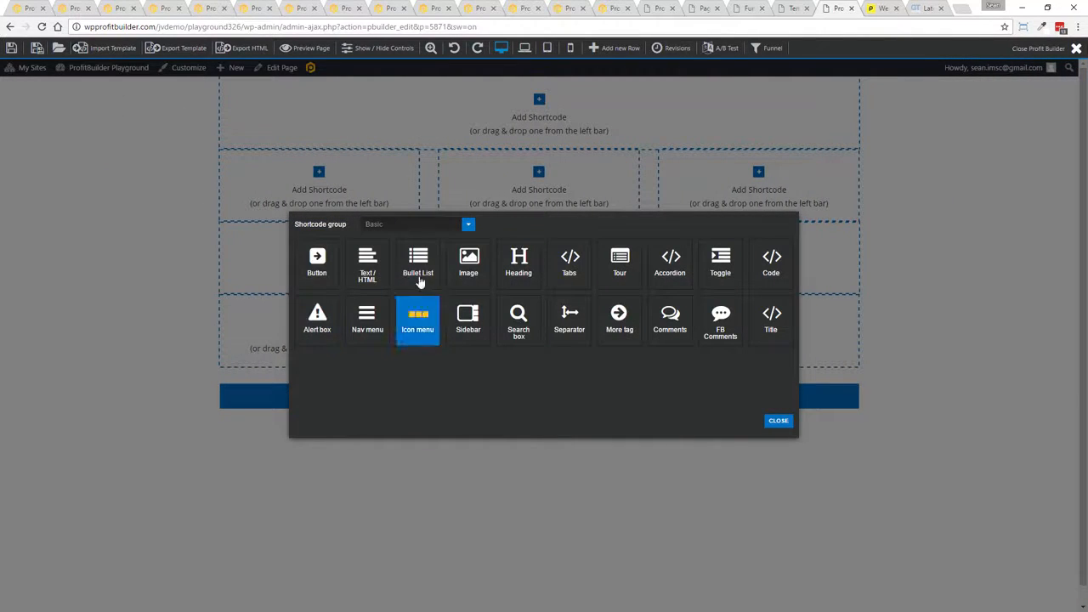
click(470, 264)
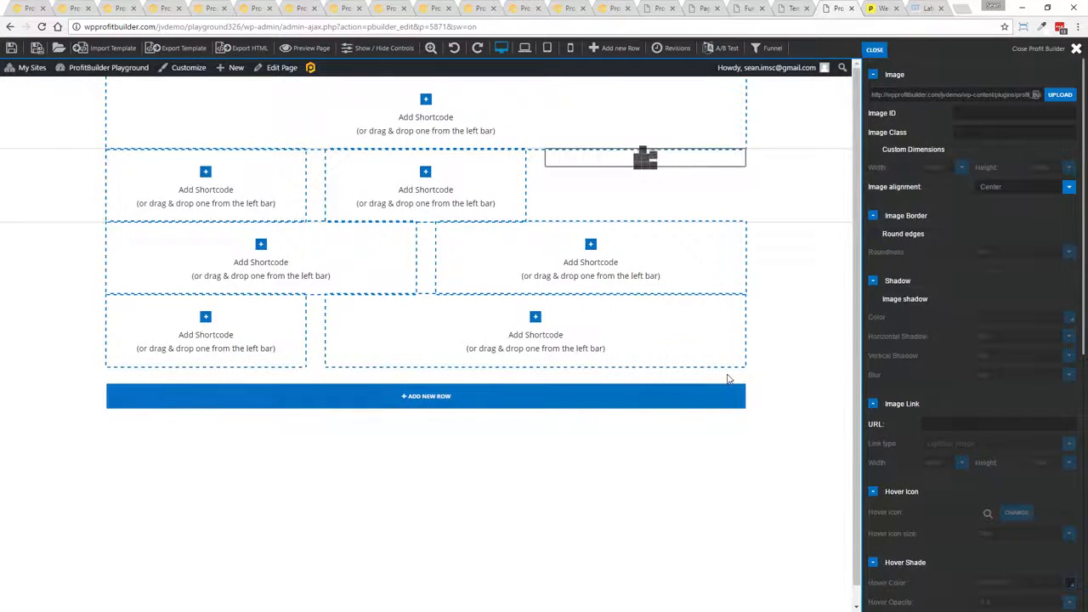
Step: Load the Titan Webinar template into the page and decline the site reload
click(59, 48)
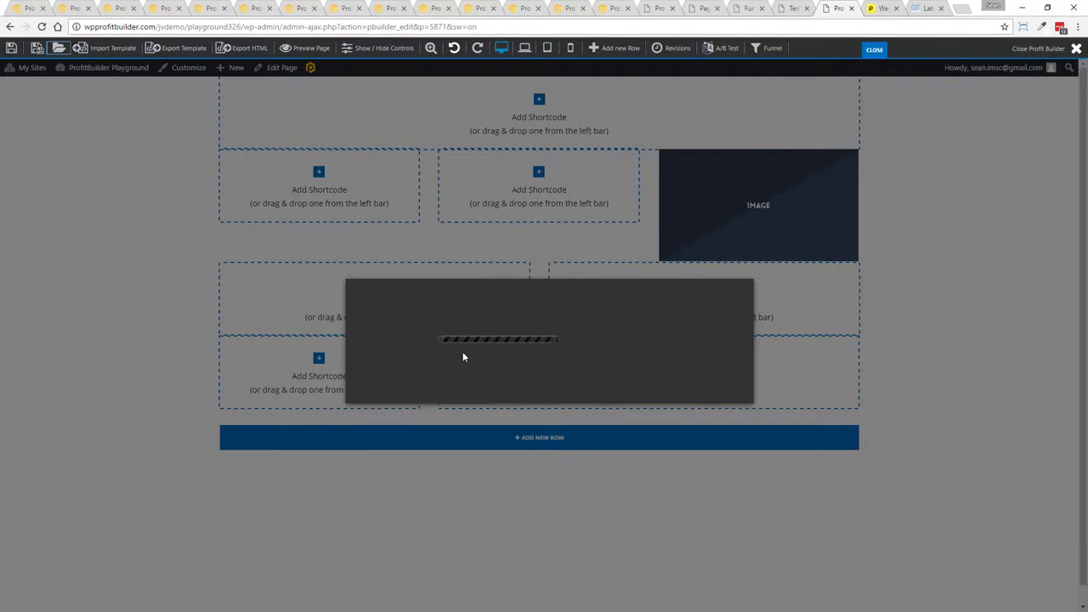
click(434, 310)
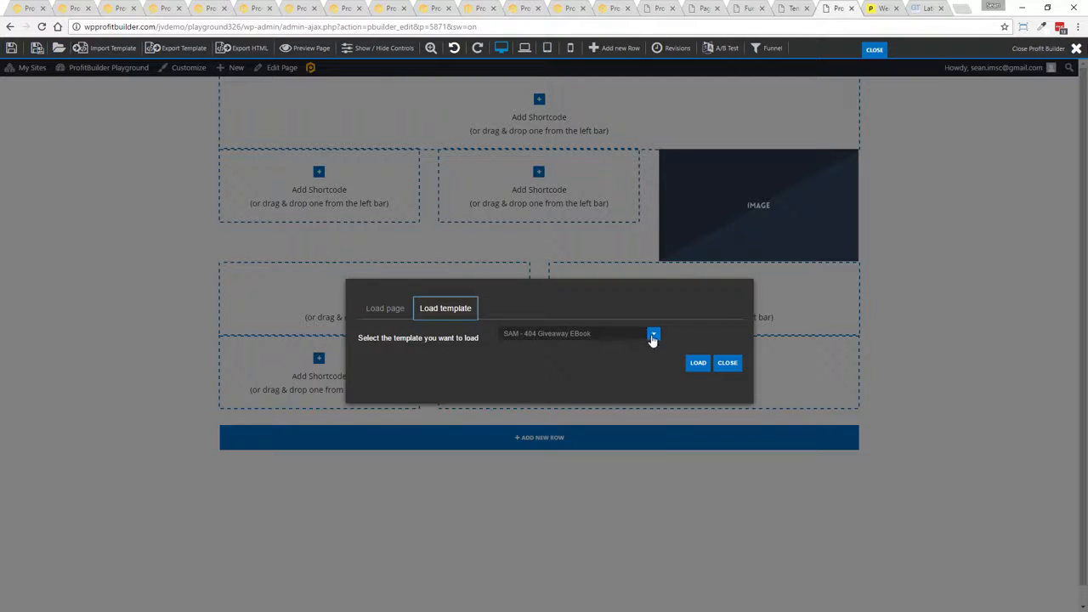
click(652, 335)
text(T)
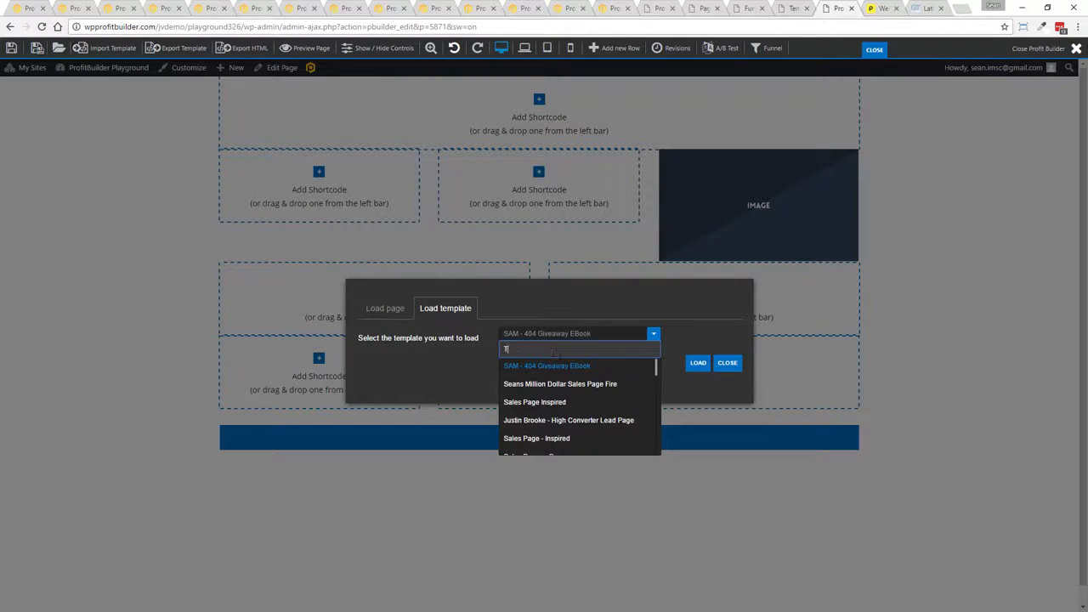
text(ita)
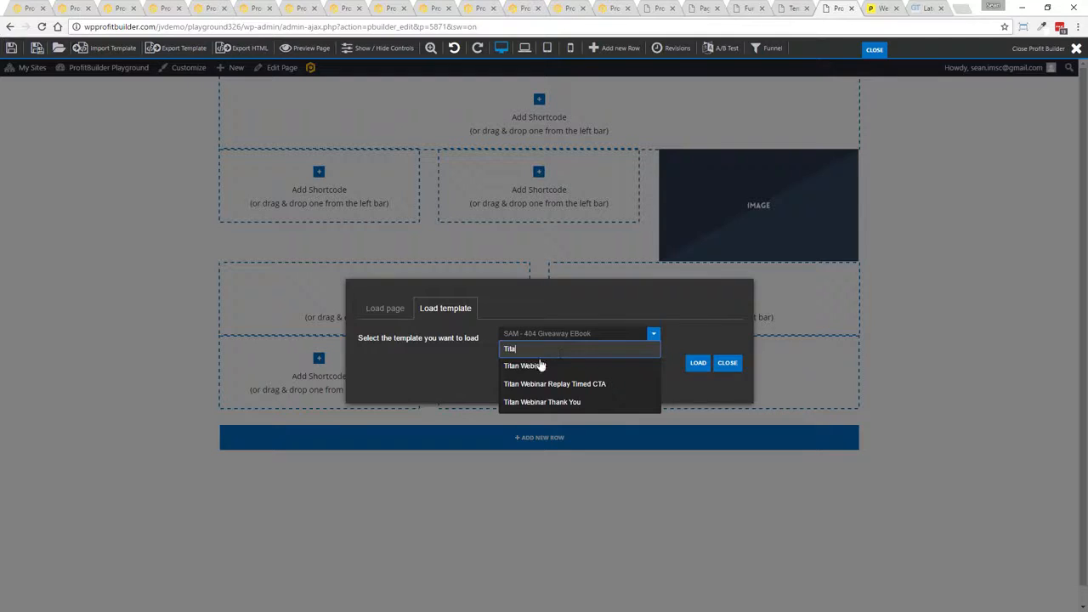
click(525, 365)
click(697, 366)
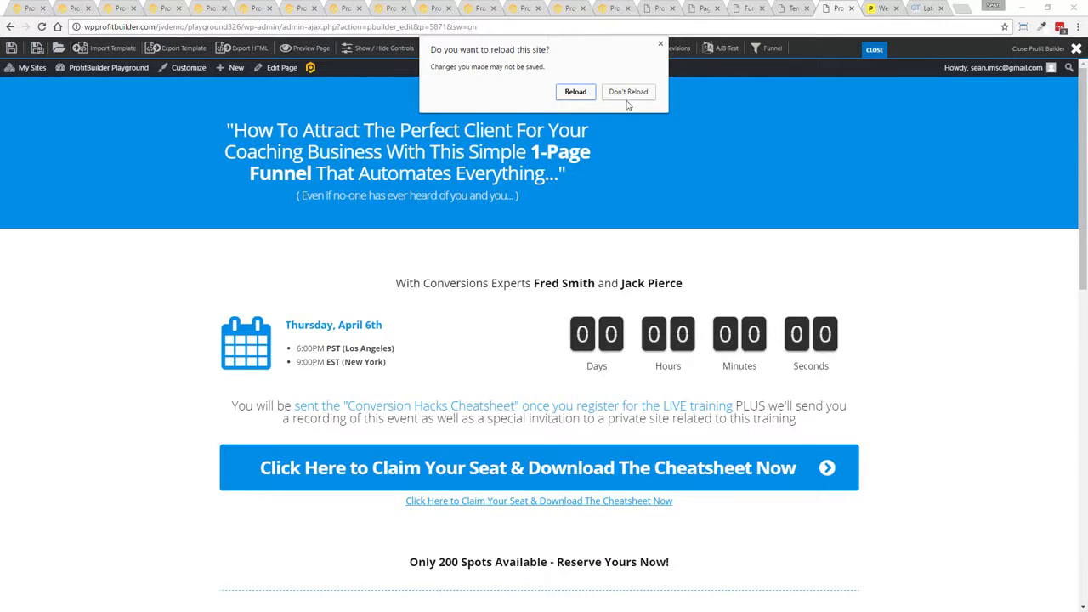
click(626, 95)
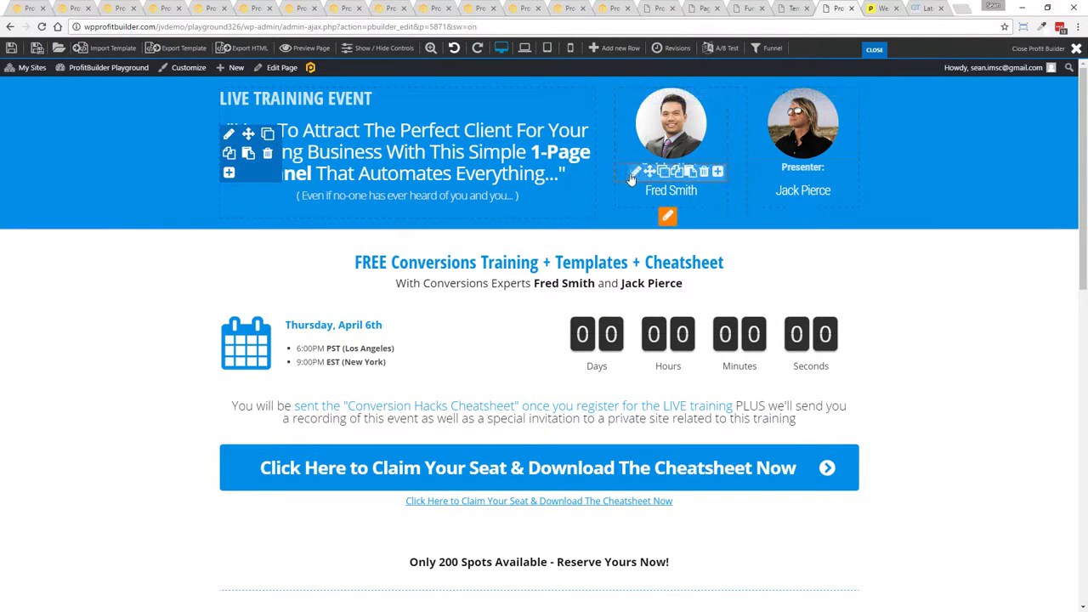
Step: Replace the name under the Training Host label with the new host's full name
click(649, 173)
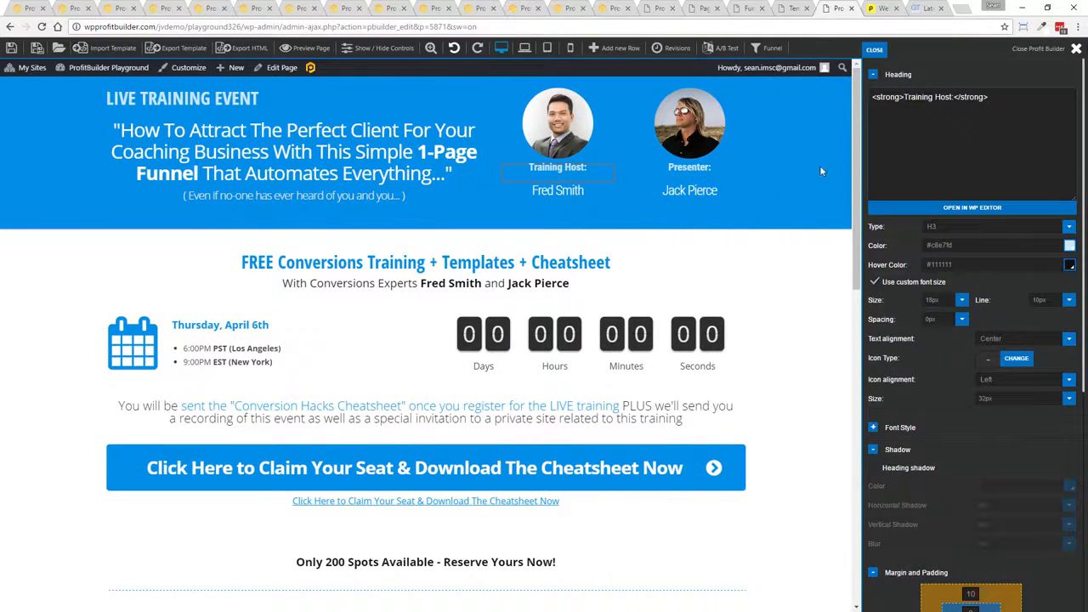
click(524, 193)
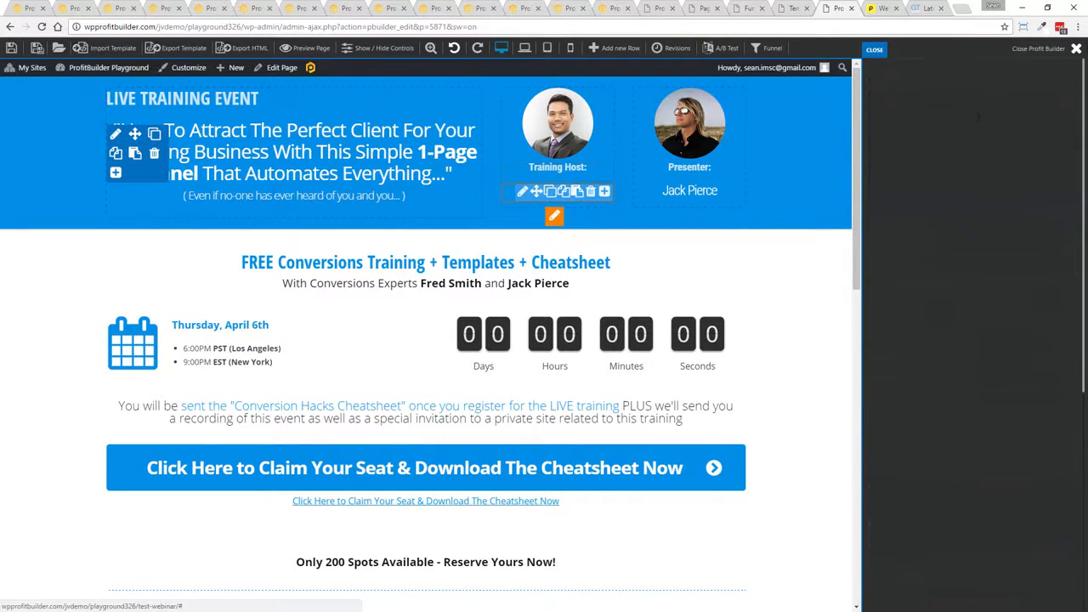
key(ctrl+a)
text(Sean Donahoe)
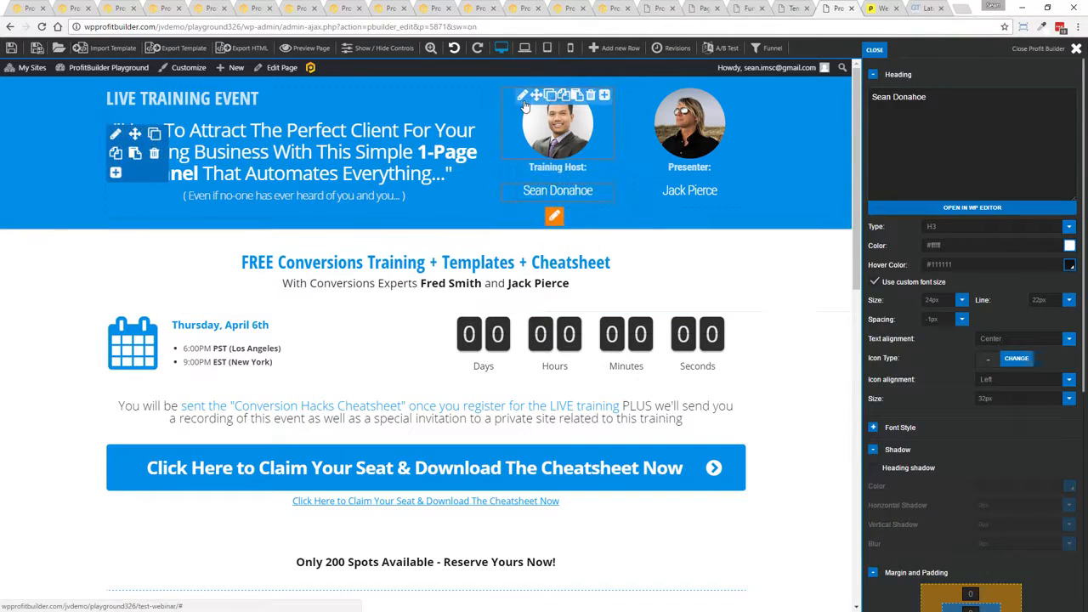
Step: View the image upload options for the training host's photo, then leave without choosing a file
click(522, 96)
click(1063, 101)
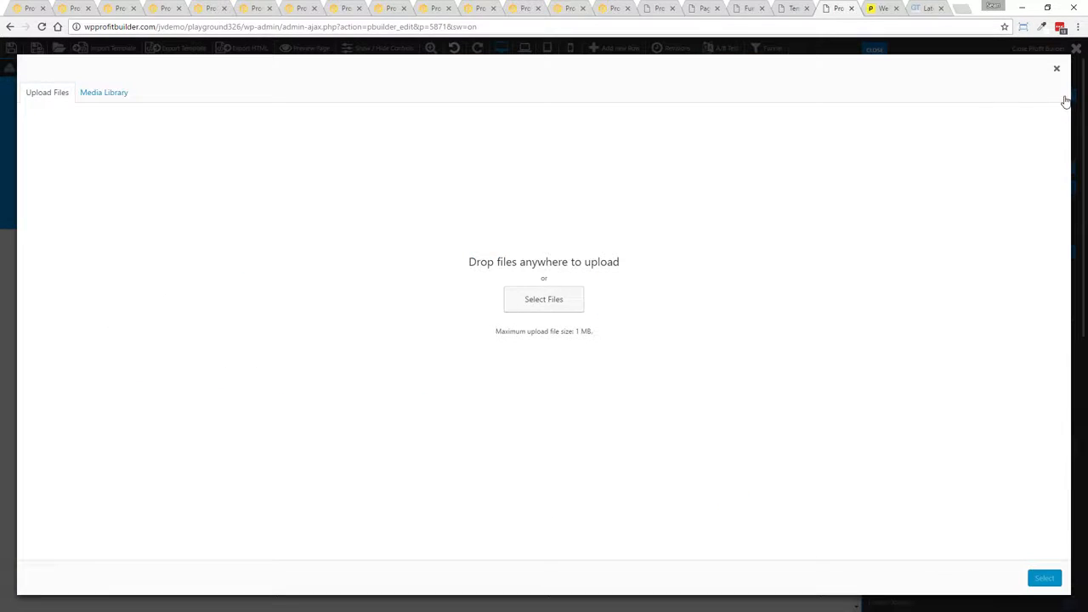
click(538, 303)
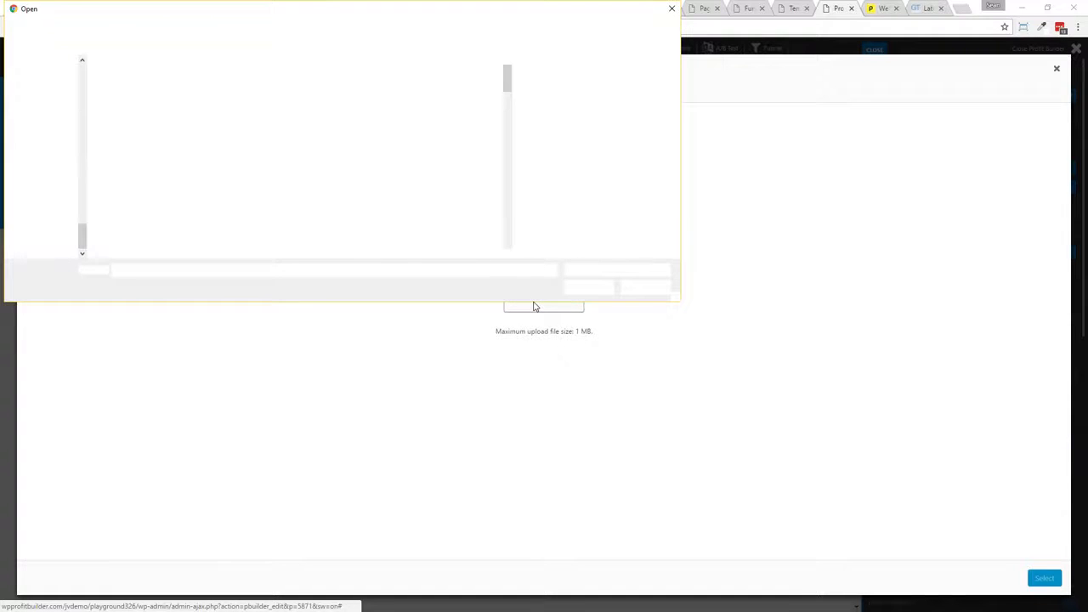
click(671, 8)
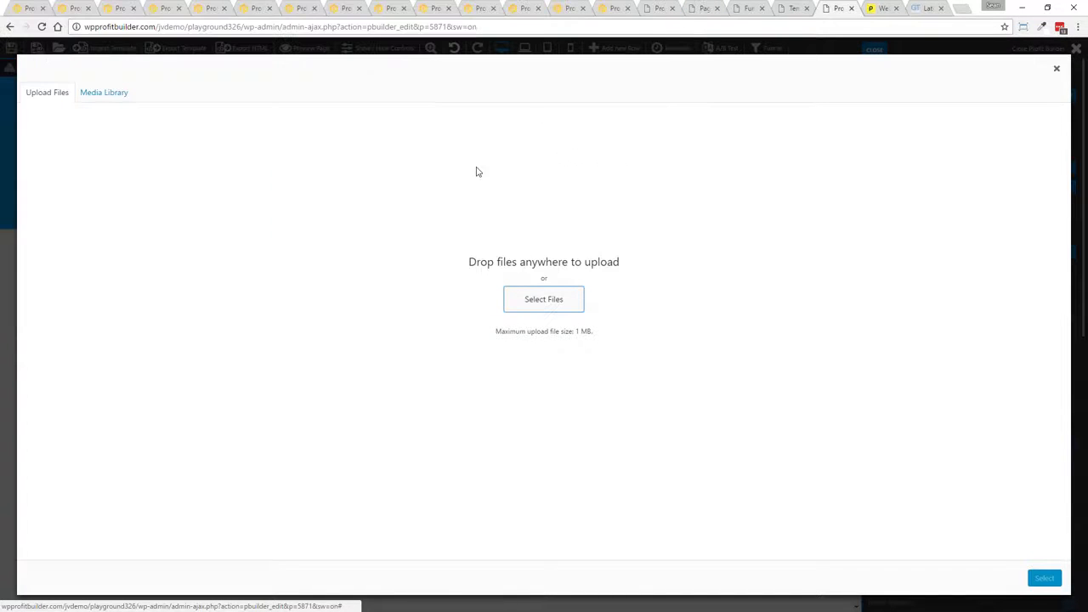
click(1056, 69)
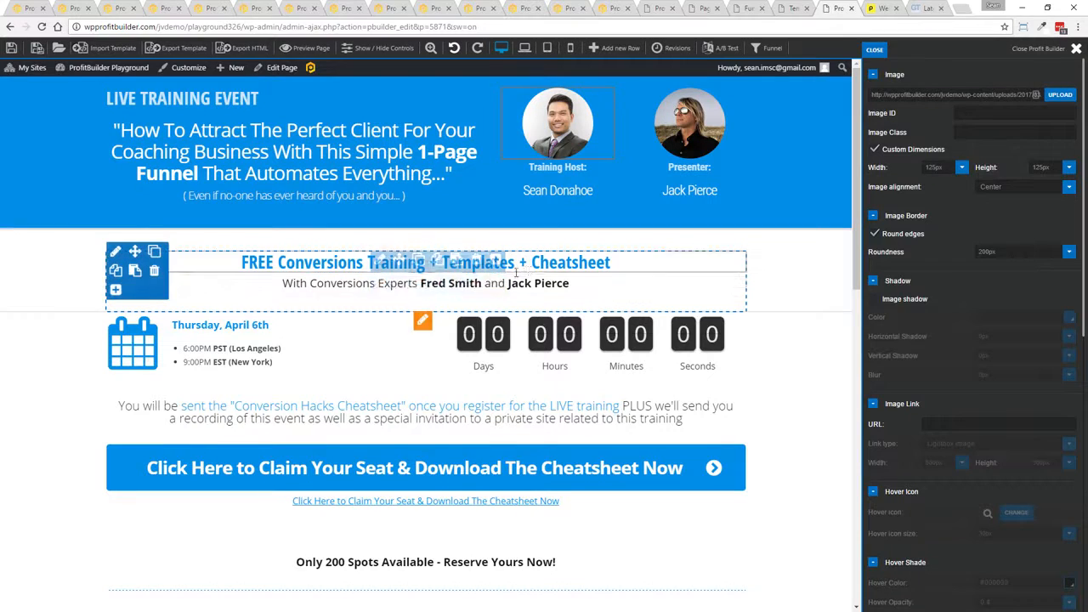
Step: Set the form code type of the claim-your-seat button to GotoWebinar and view the other webinar types
click(379, 454)
click(1011, 95)
click(1001, 129)
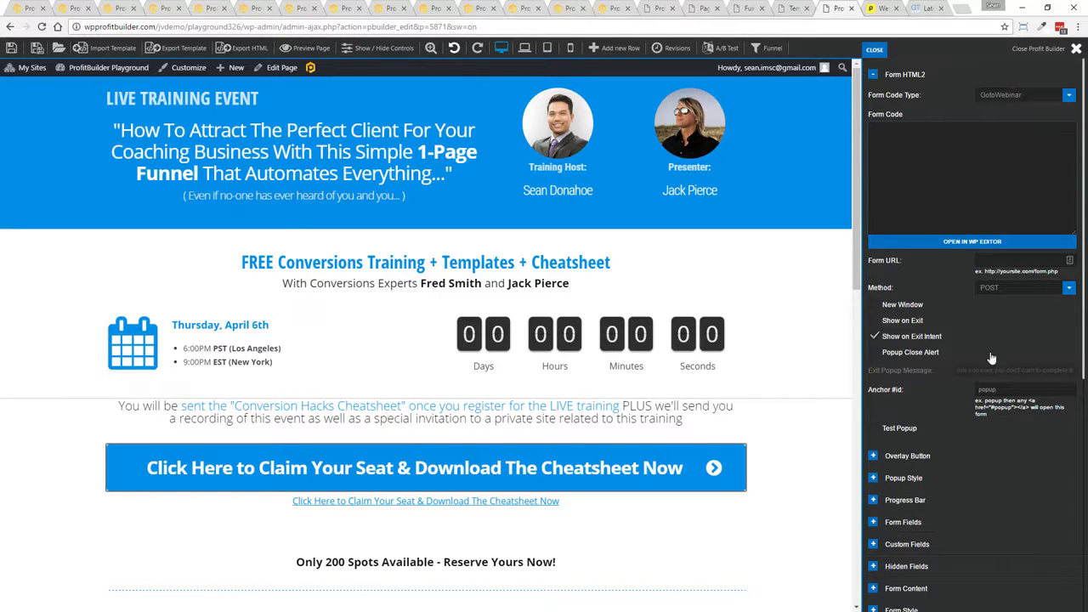
click(1006, 96)
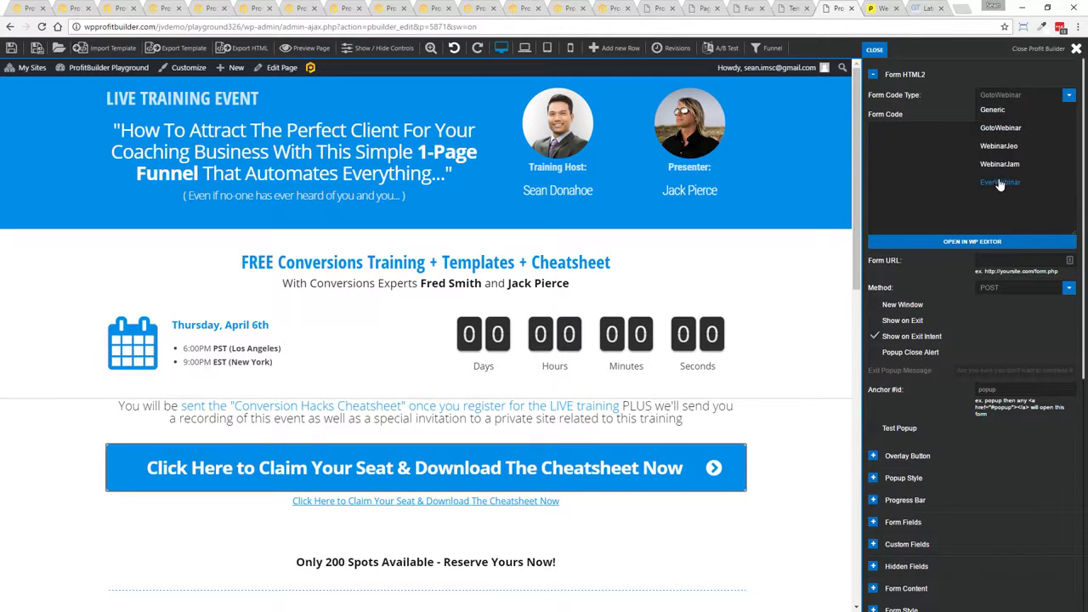
click(962, 76)
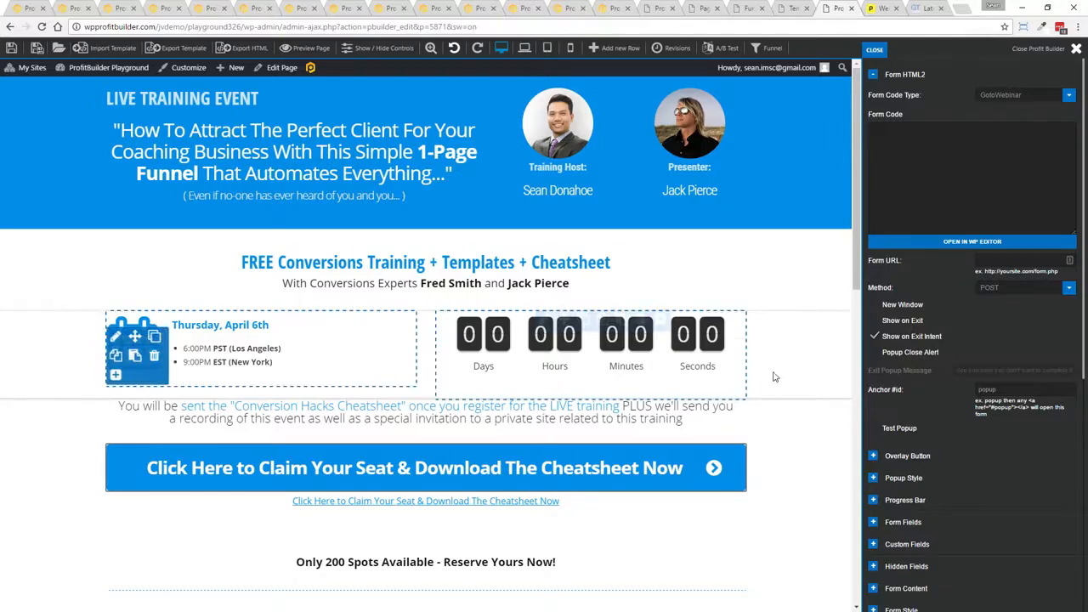
Step: Look over the page content, view the main headline in the WP editor, then close the editor and the heading settings
scroll(769, 433, down, 6)
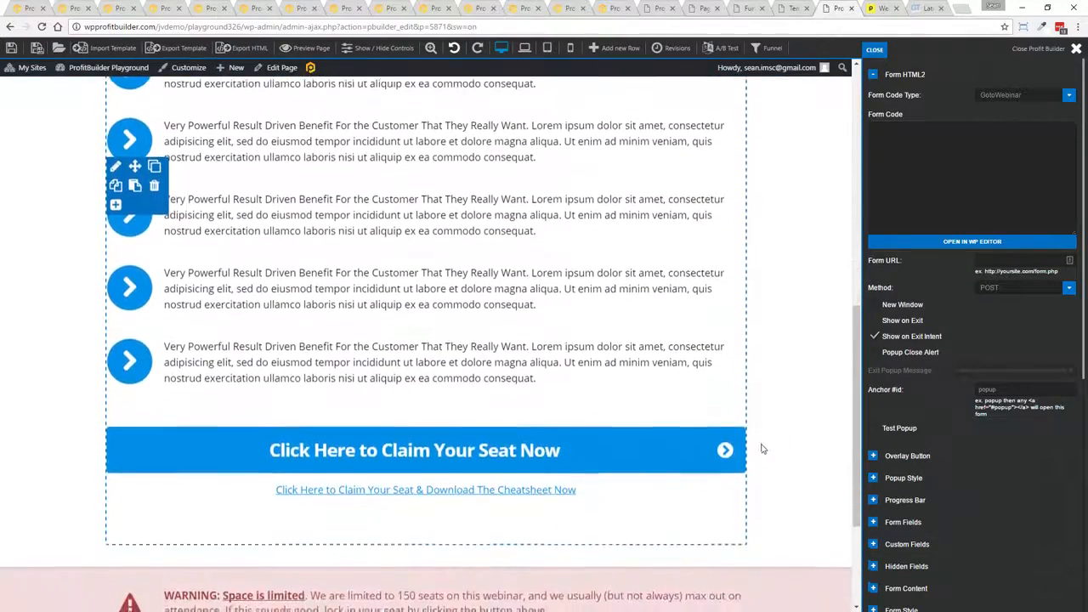
scroll(761, 448, up, 4)
scroll(499, 287, up, 3)
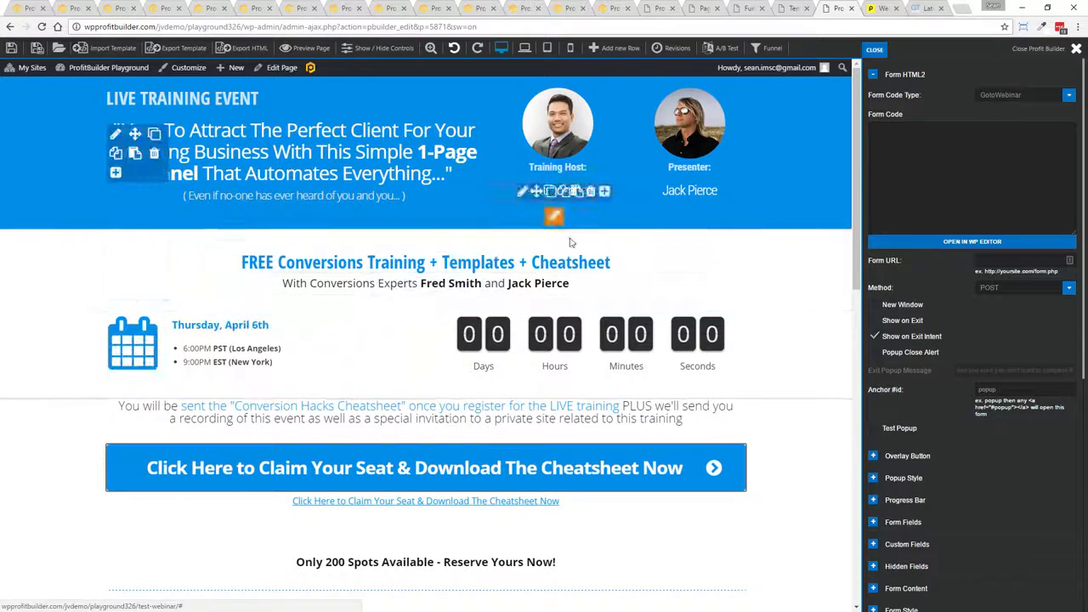
click(256, 127)
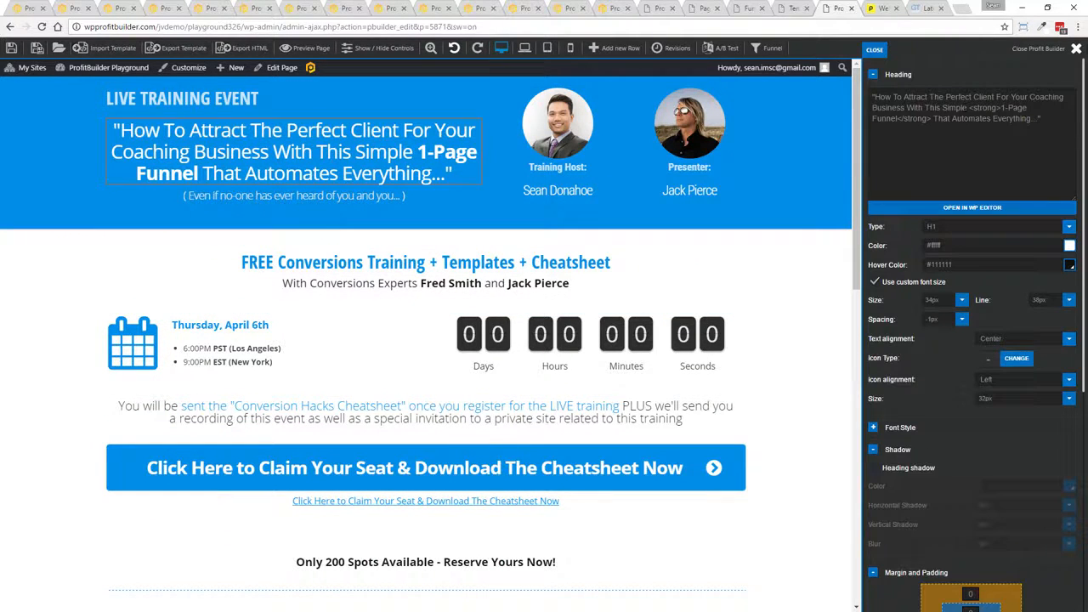
click(972, 207)
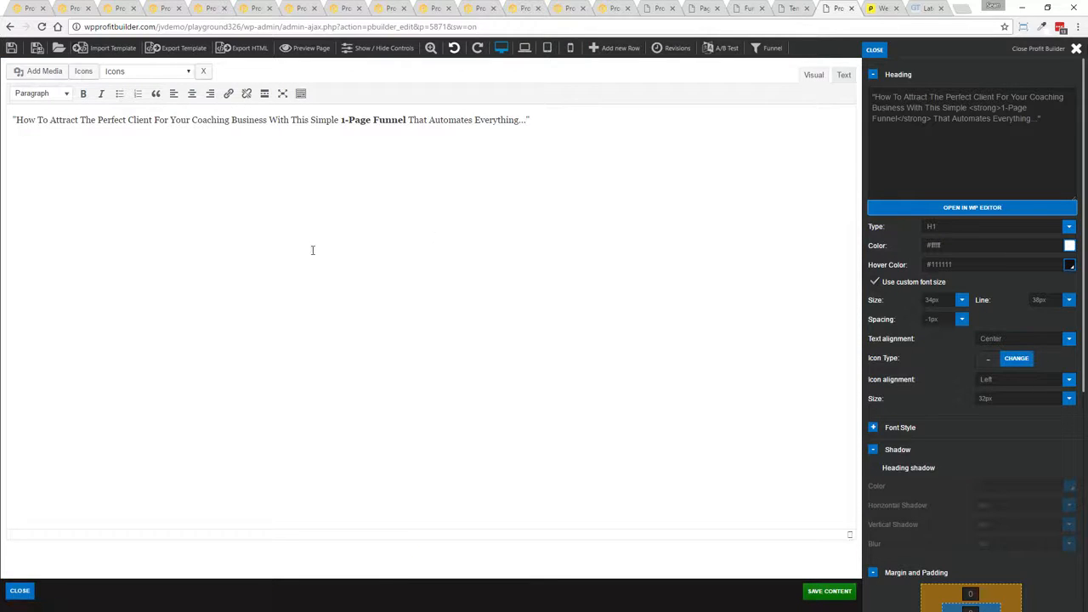
click(24, 590)
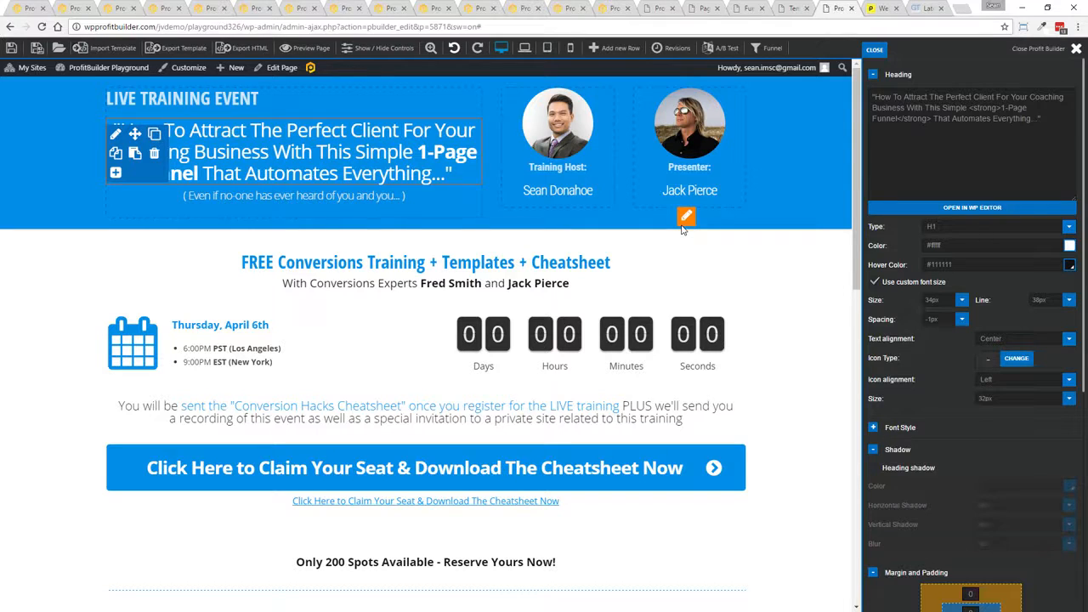
click(874, 49)
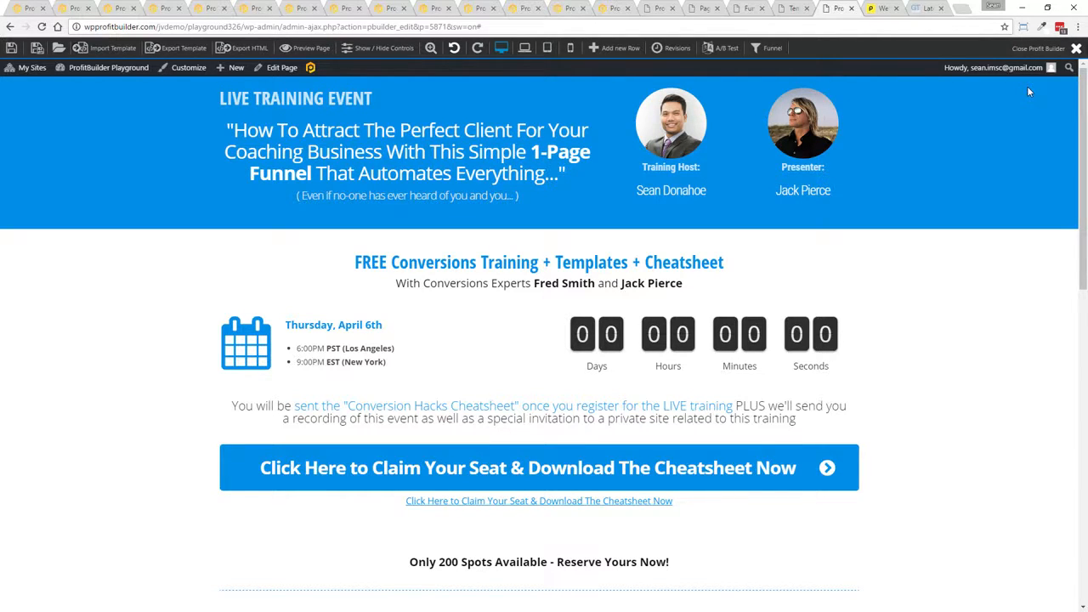
click(880, 8)
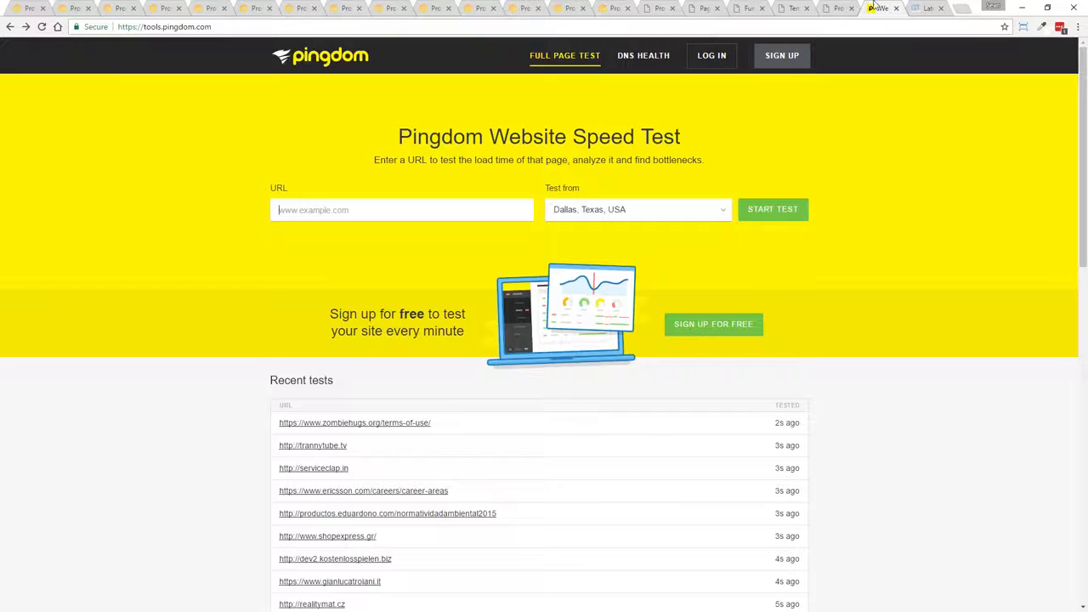
click(331, 216)
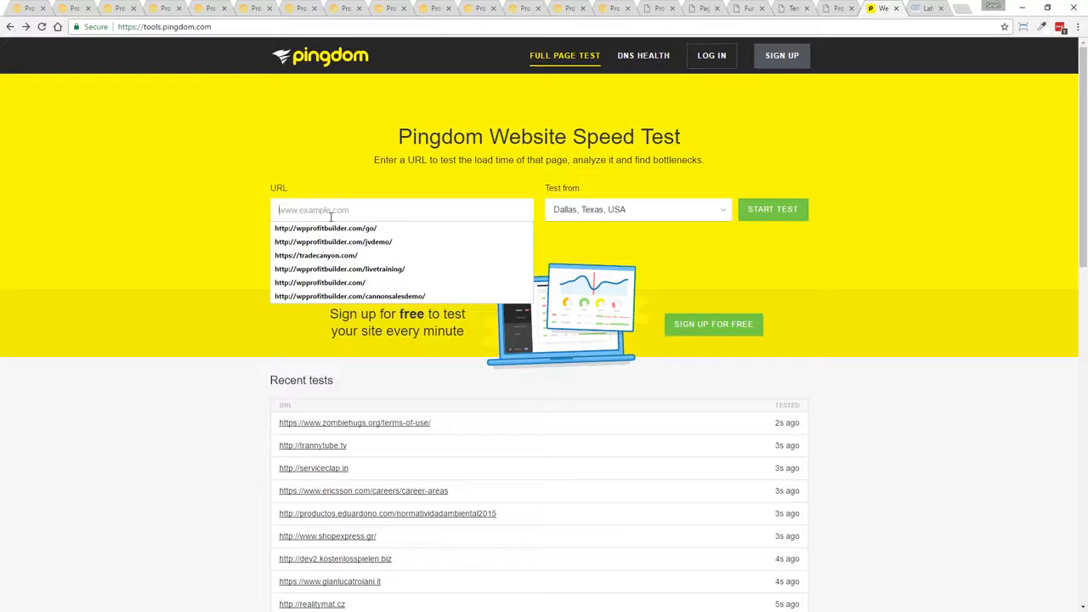
click(314, 269)
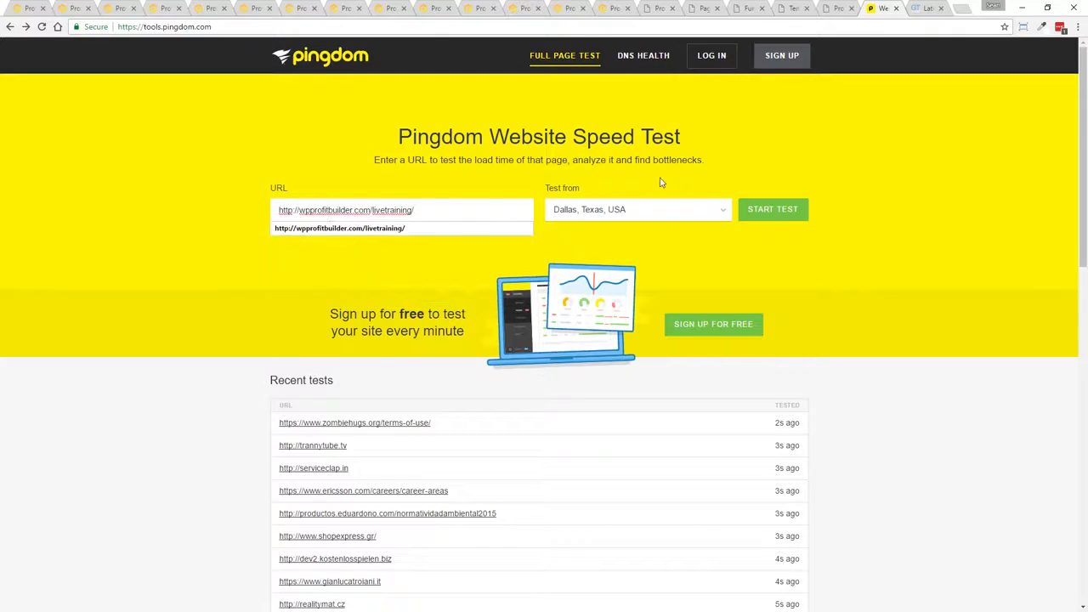
click(770, 209)
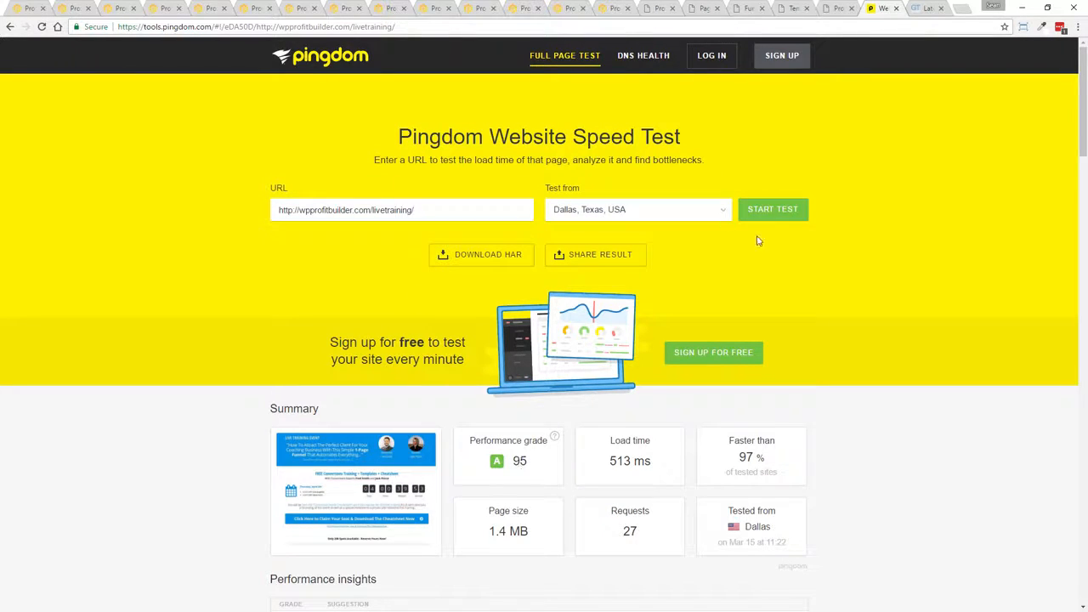
drag(744, 458, 776, 458)
drag(607, 461, 663, 459)
drag(374, 213, 554, 219)
text(ca)
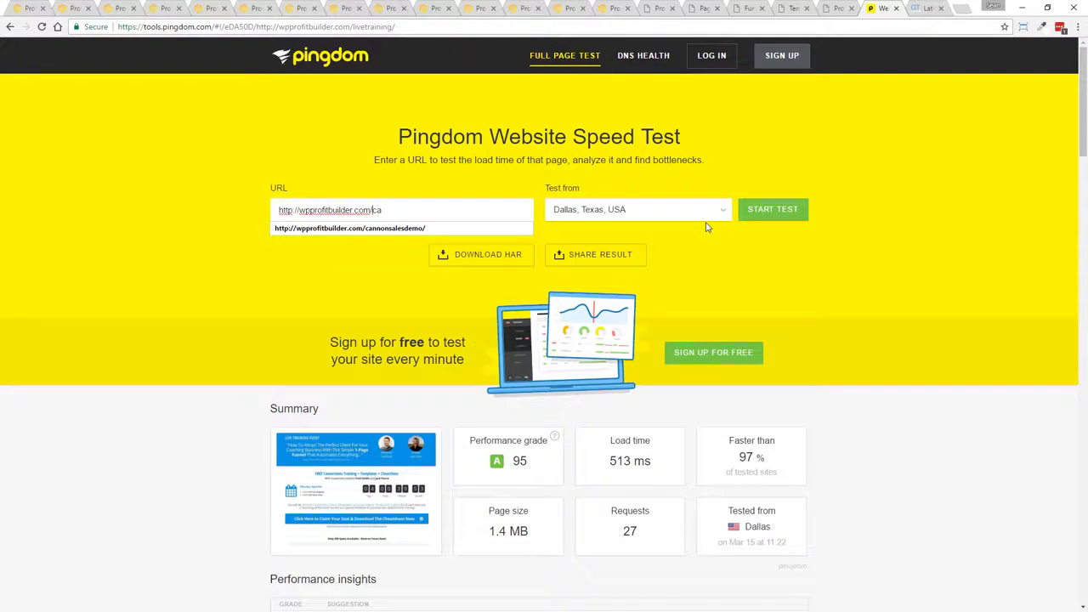
key(Down)
key(ctrl+a)
key(ctrl+c)
click(971, 10)
key(ctrl+v)
key(Return)
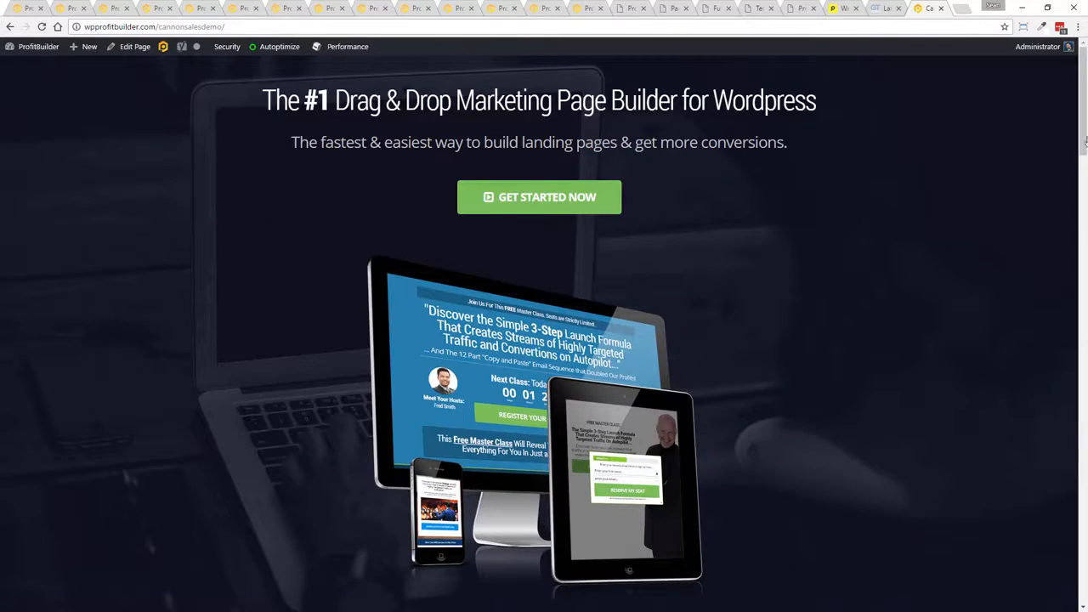
drag(1082, 111, 1076, 13)
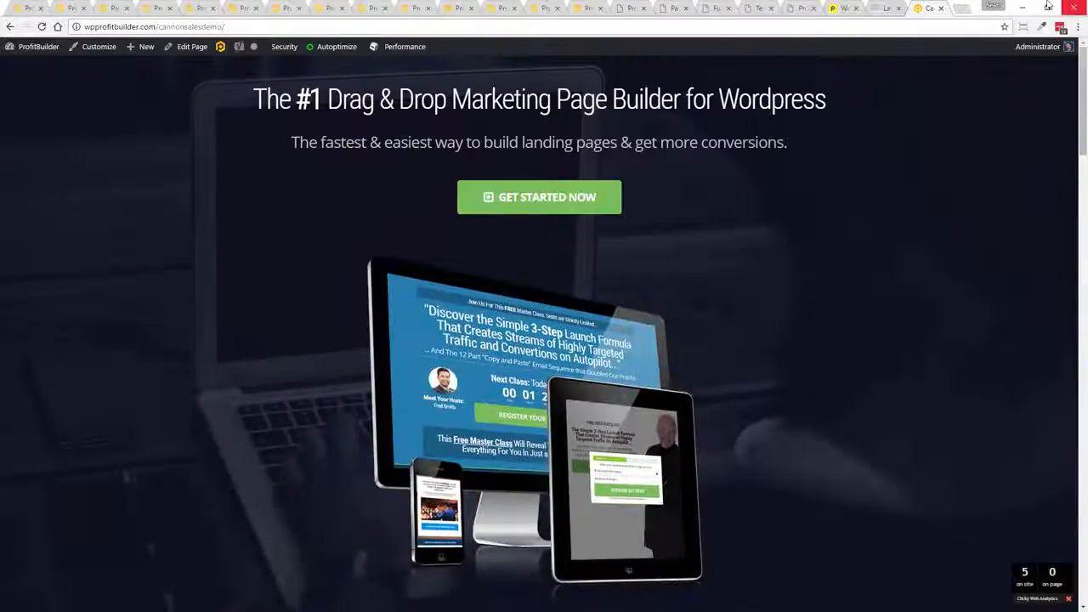
click(847, 7)
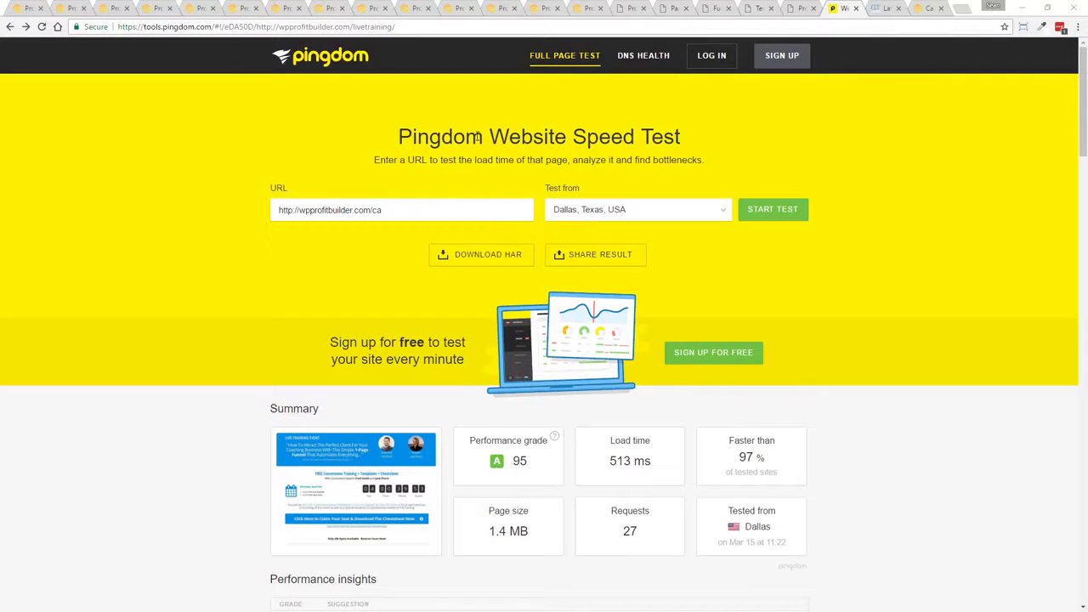
drag(401, 210, 182, 208)
key(ctrl+v)
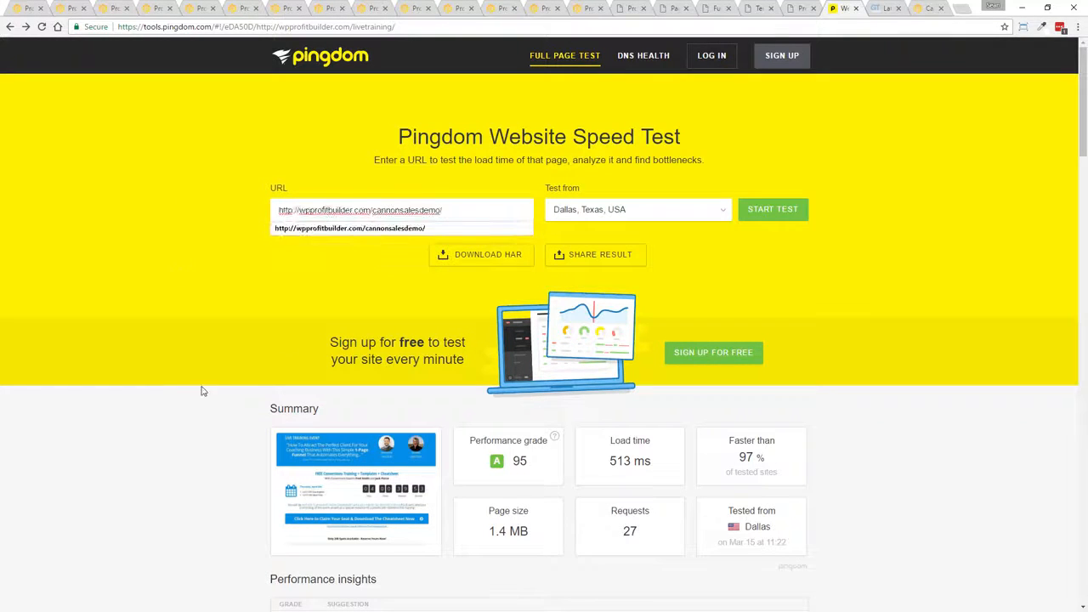
click(753, 209)
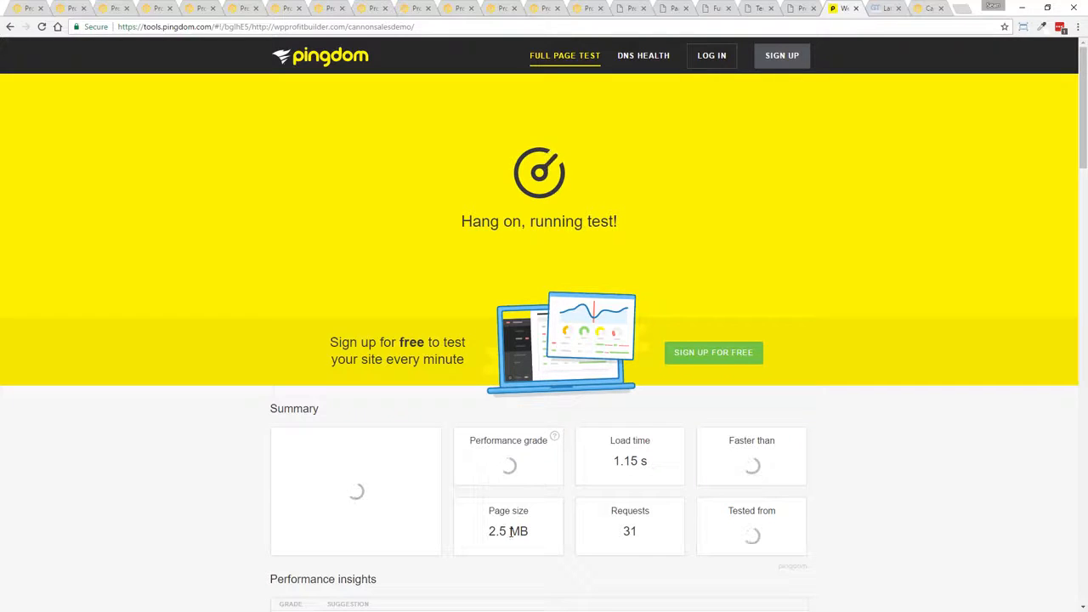
drag(645, 461, 609, 463)
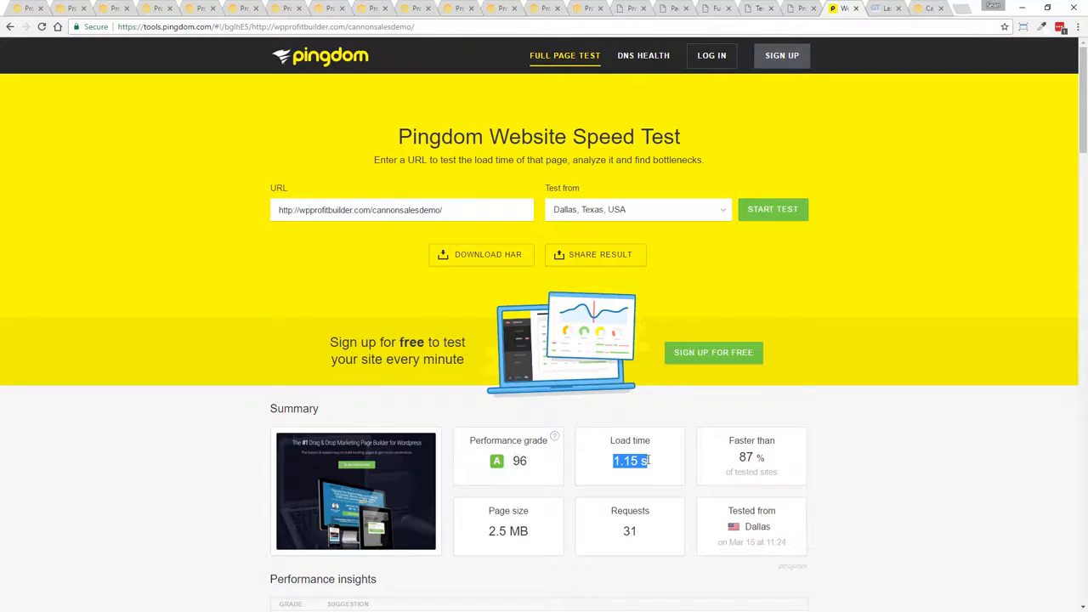
drag(736, 460, 780, 454)
click(898, 448)
Step: View the contest video and full-screen splash opt-in pages, then the WordPress Pages list and ProfitBuilder's template library
click(74, 6)
click(119, 7)
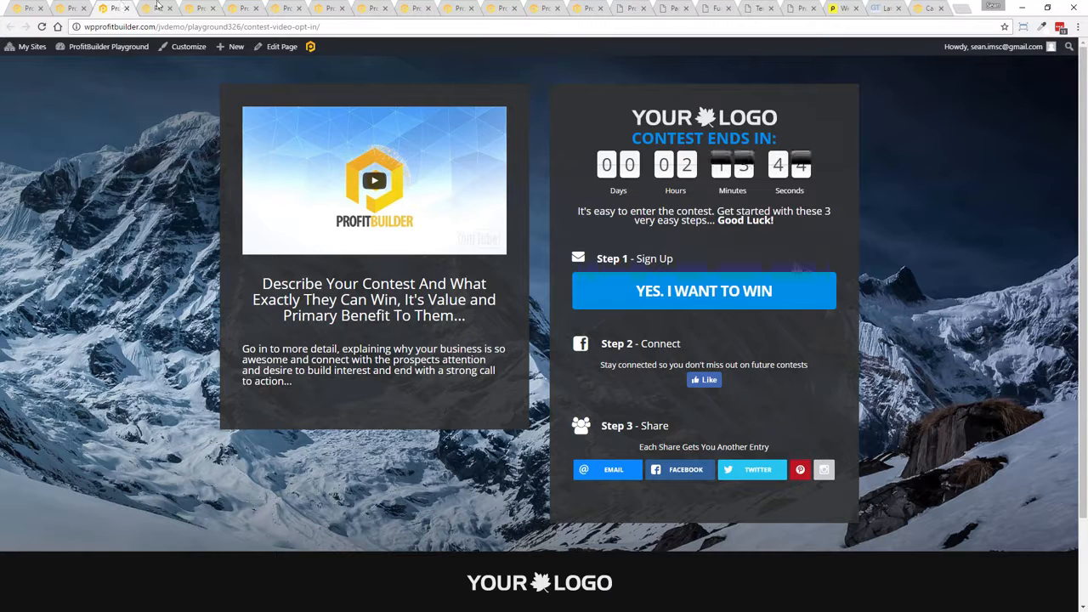
click(157, 7)
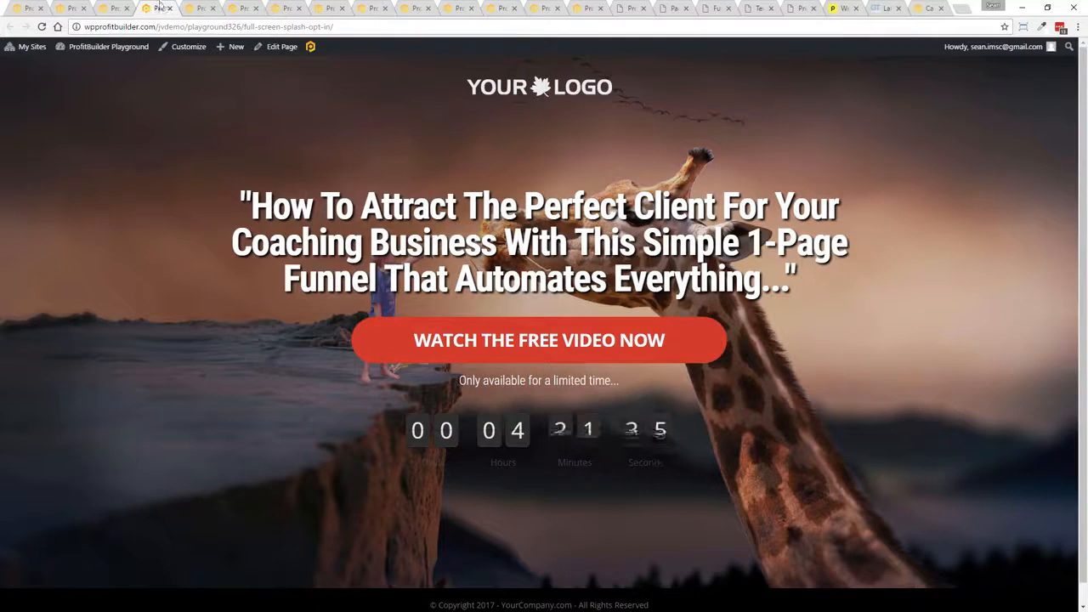
click(670, 8)
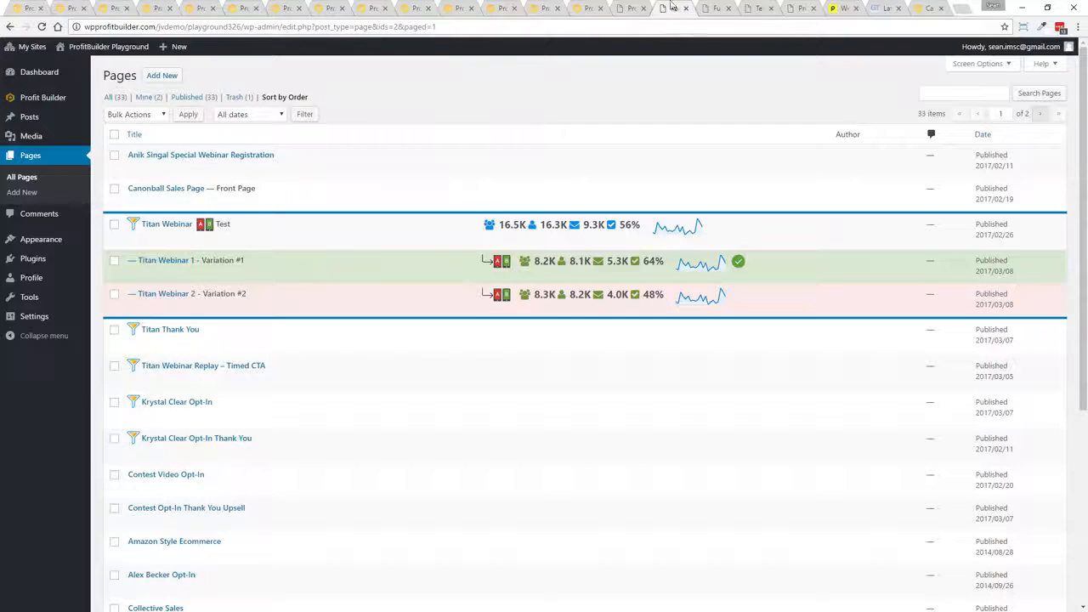
click(761, 7)
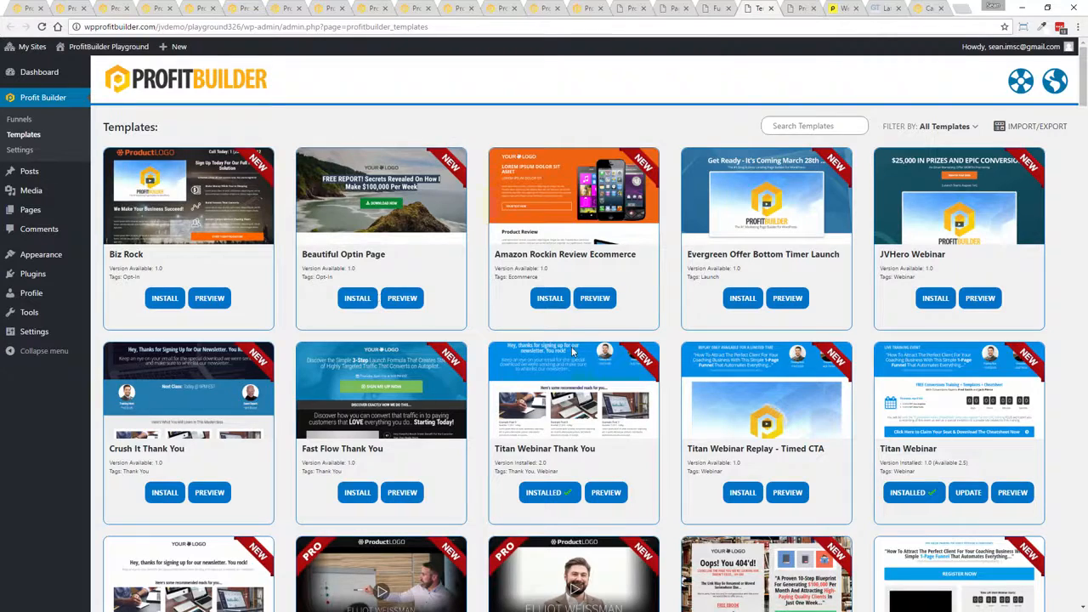
Step: View the restaurant homepage, streamline video webinar and real estate opt-in demo pages, dismissing the real estate page's form popup
click(548, 8)
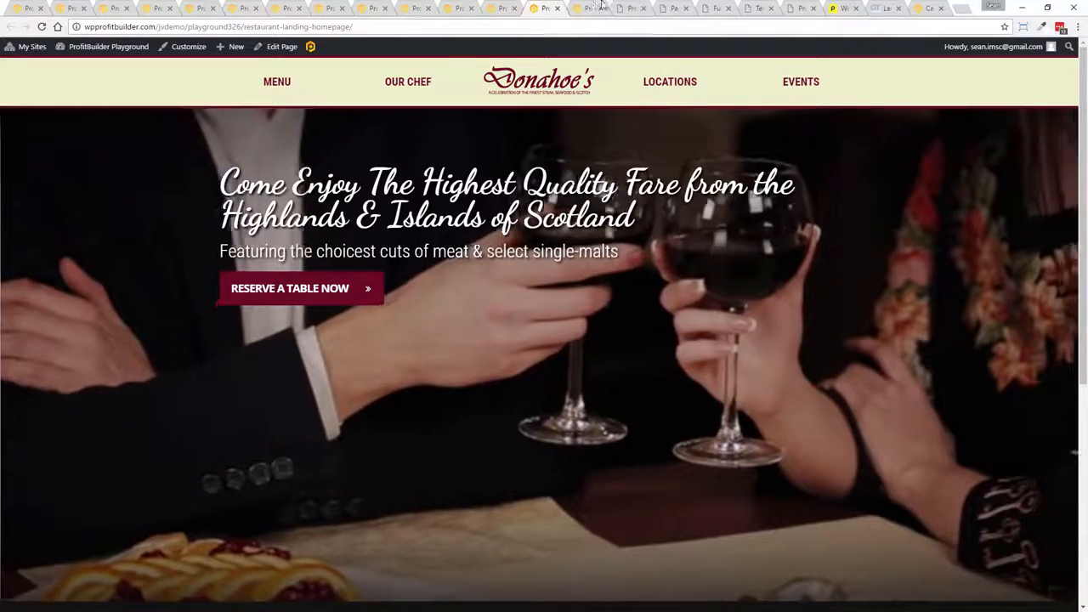
click(589, 8)
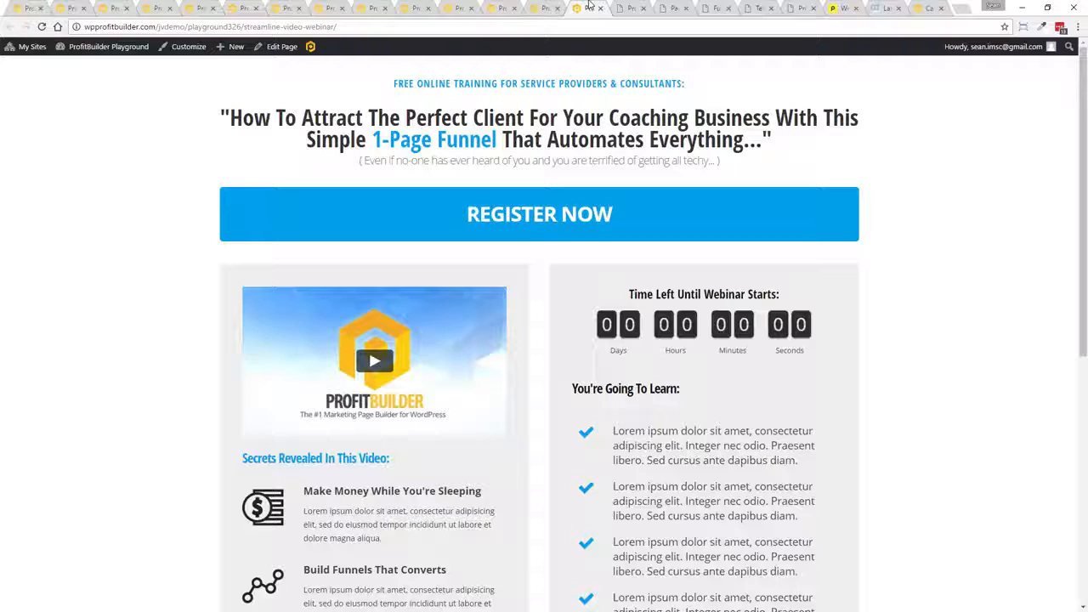
click(492, 6)
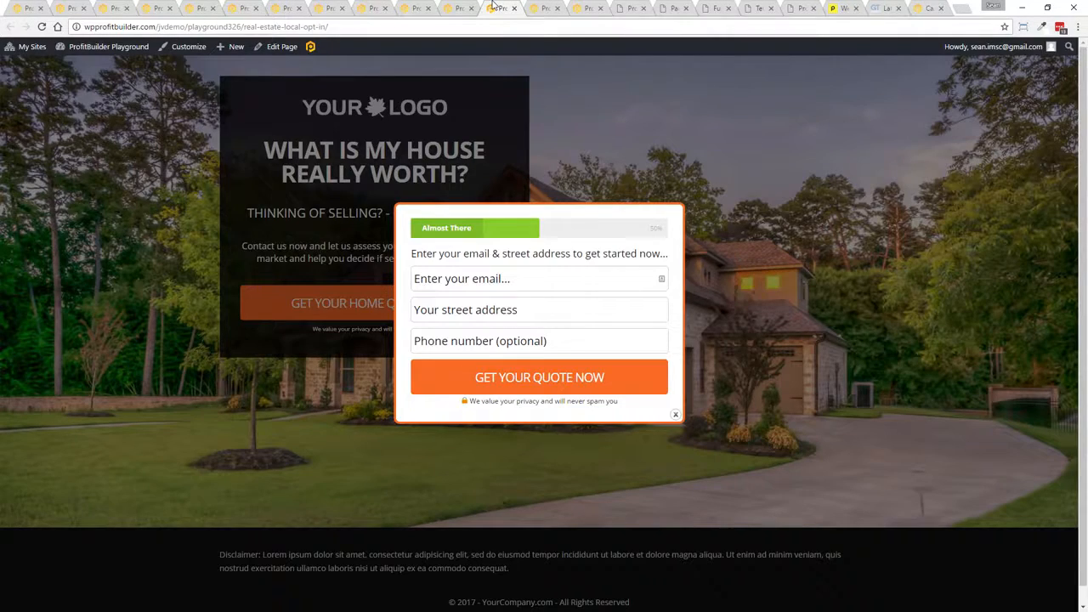
click(675, 414)
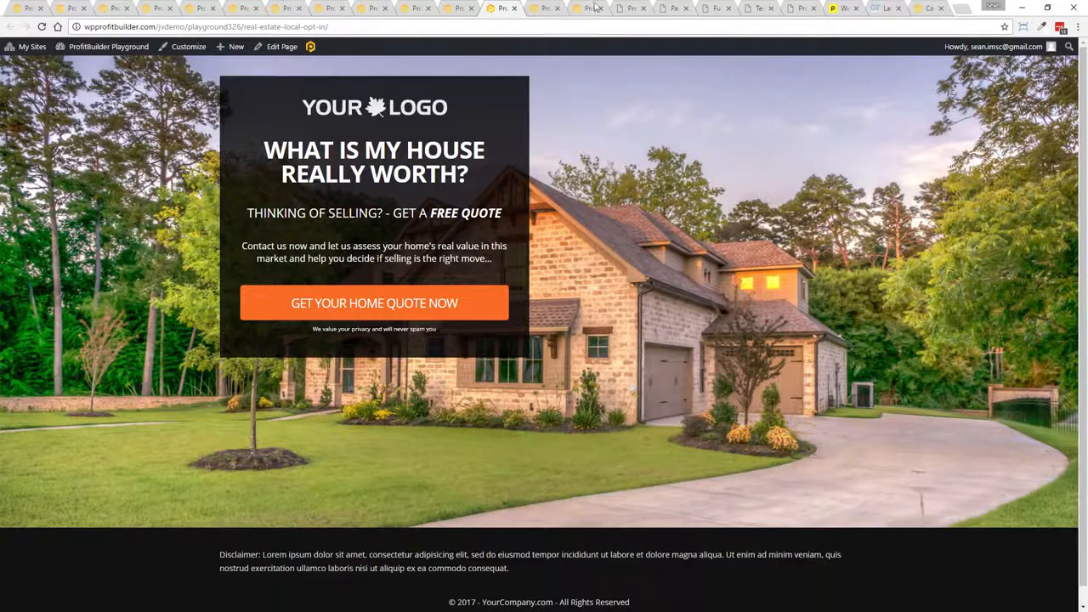
Step: View the two masterclass homepages, the gym landing homepage and the full-screen splash opt-in page
click(404, 7)
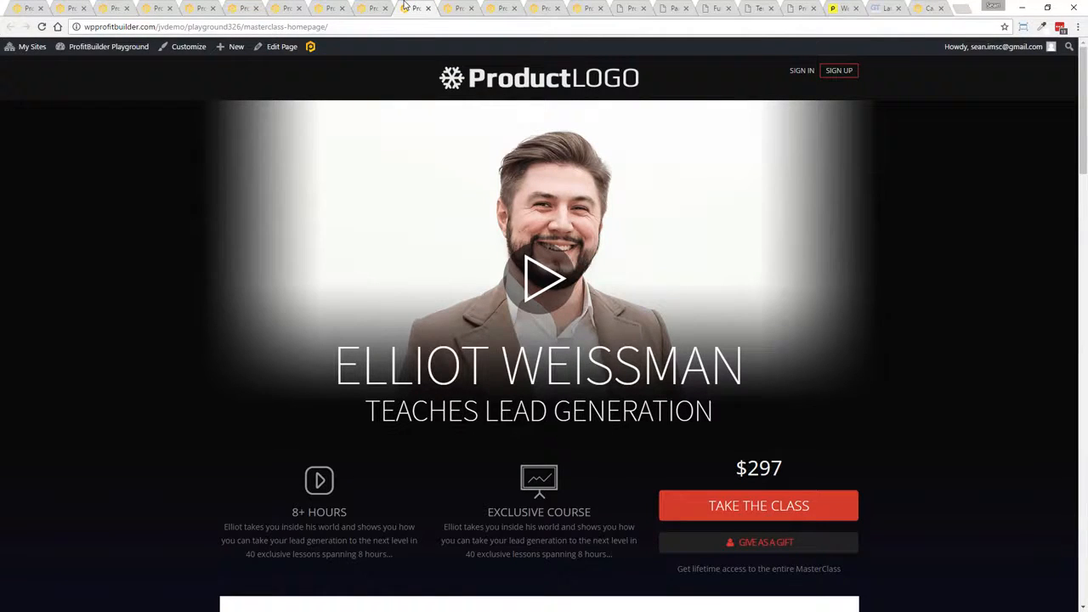
click(372, 7)
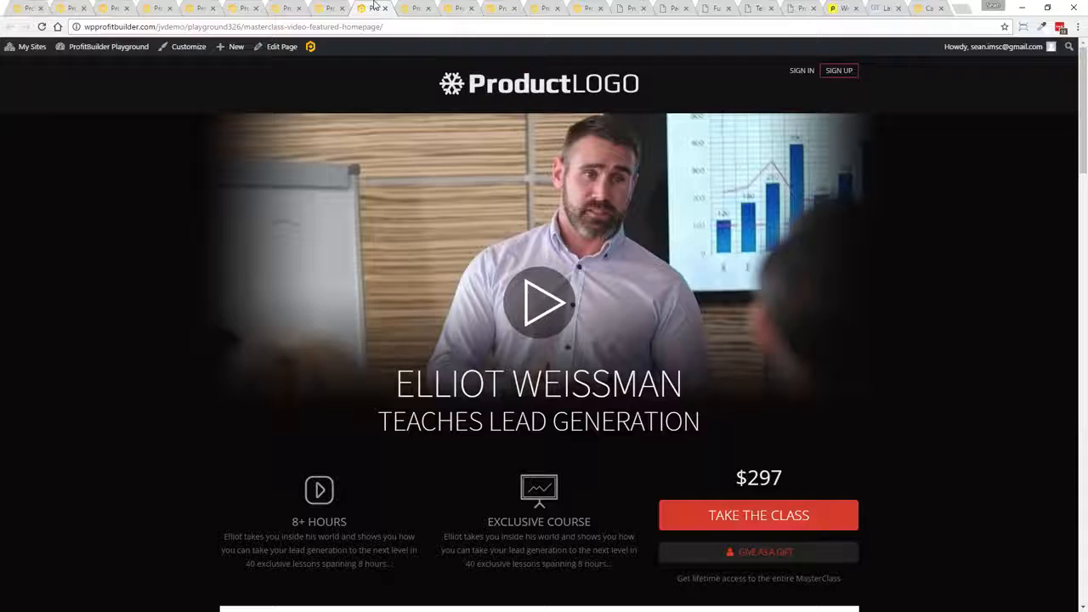
click(242, 8)
click(197, 9)
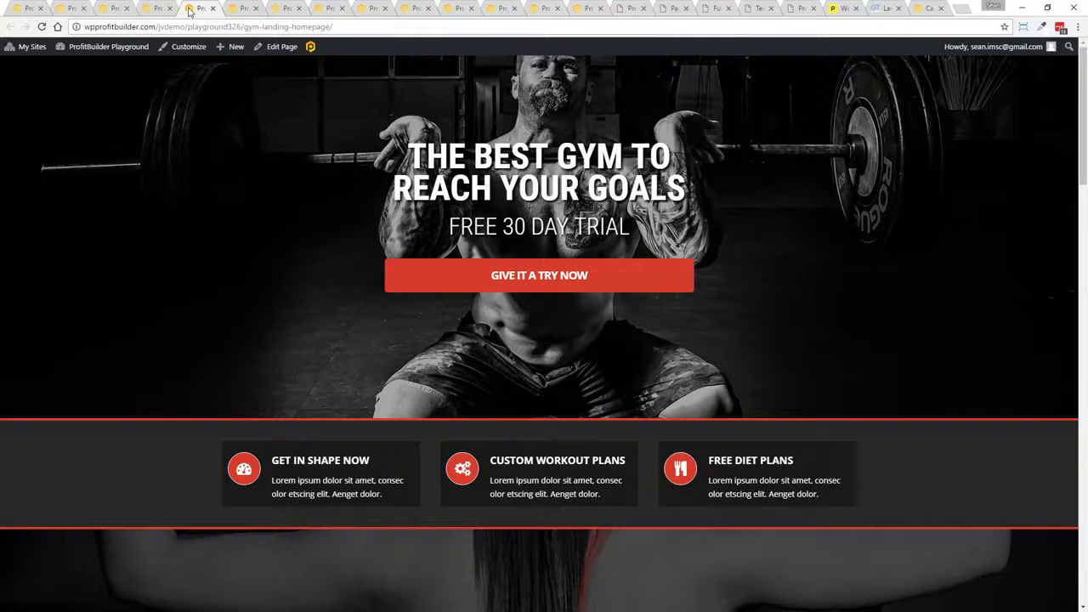
click(158, 8)
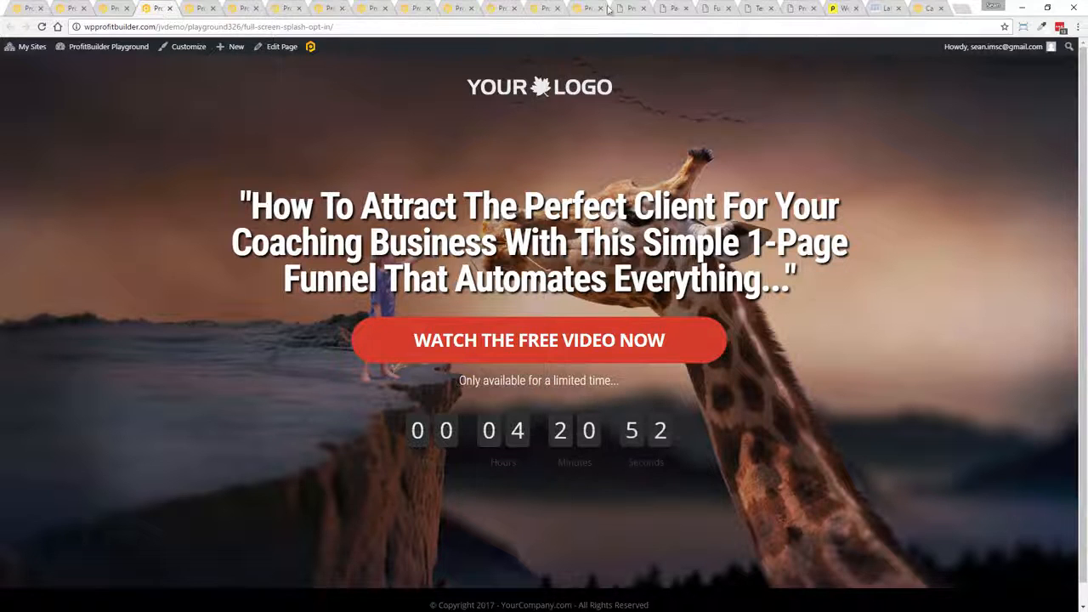
Step: Switch to the free master class page in the builder and open the settings of its FREE MASTER CLASS heading
click(634, 9)
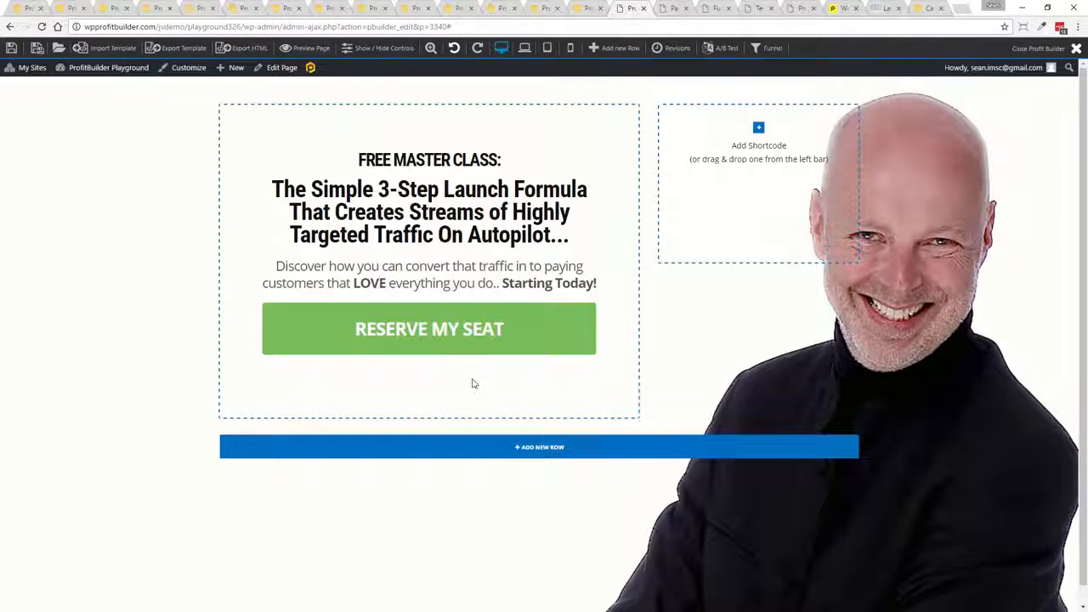
click(384, 155)
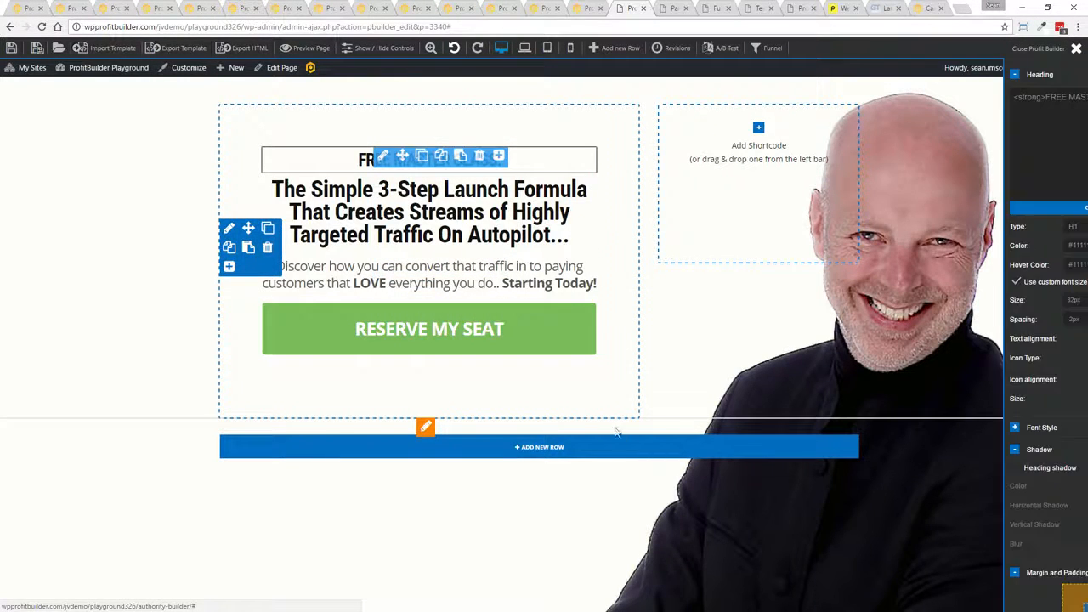